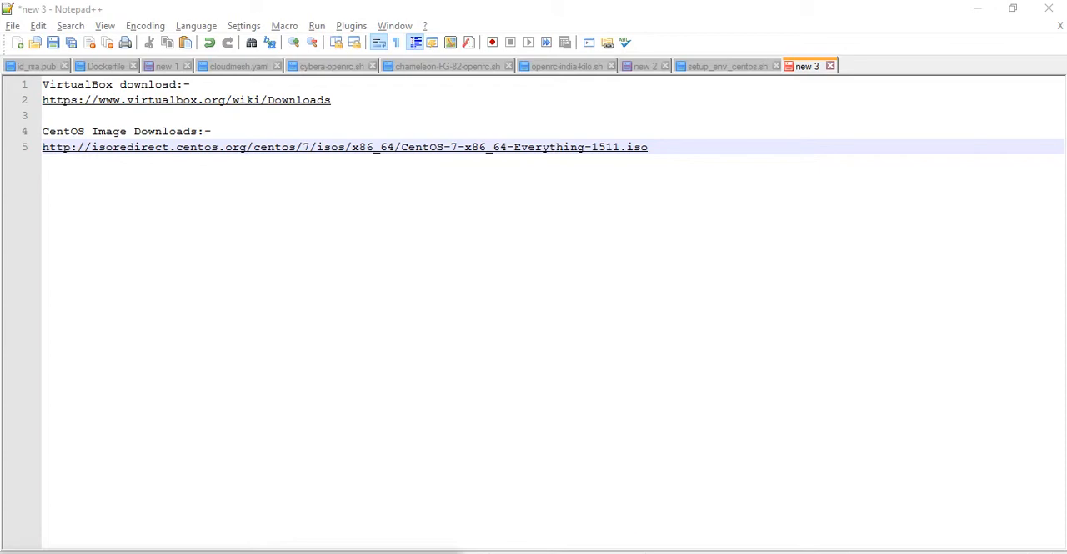
Review the VirtualBox download page and the CentOS 7 ISO mirror list in the browser
left_click(631, 552)
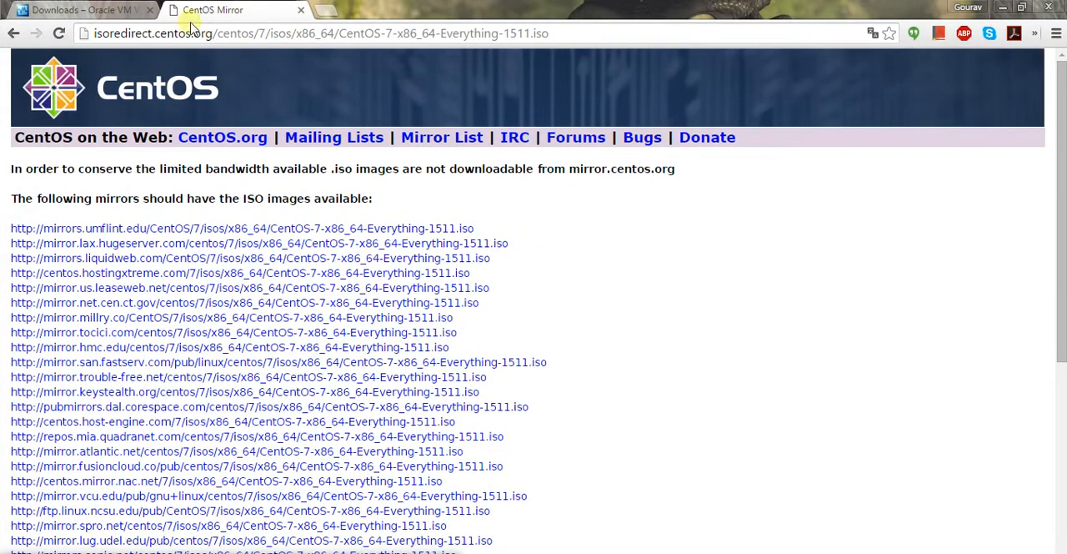
left_click(77, 10)
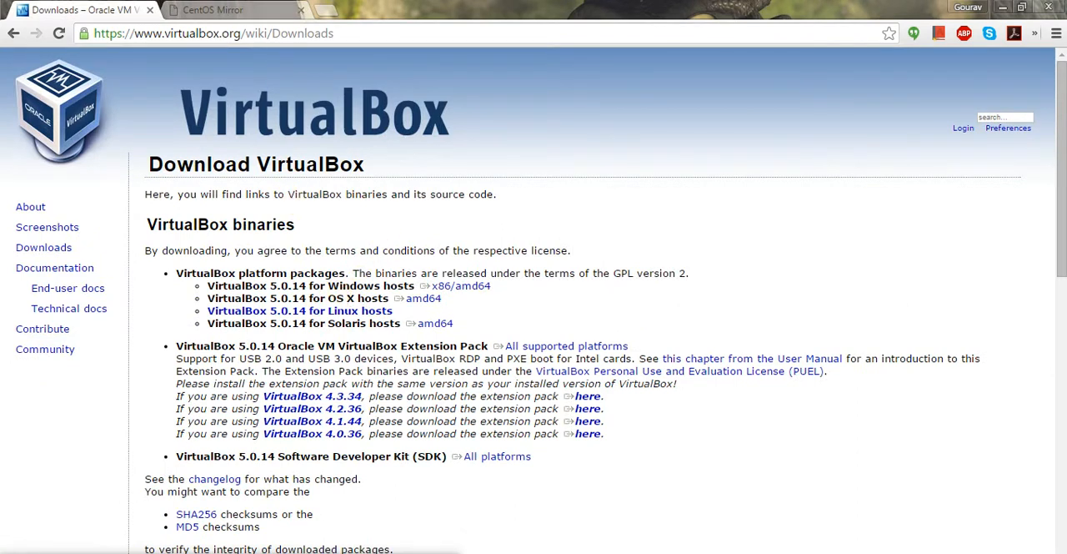
left_click(283, 10)
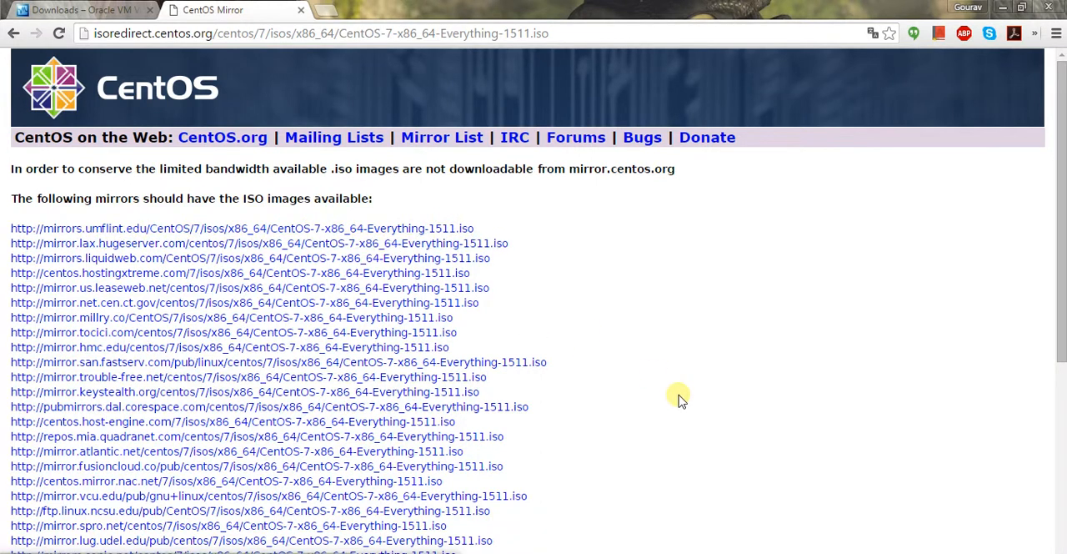
mouse_move(839, 553)
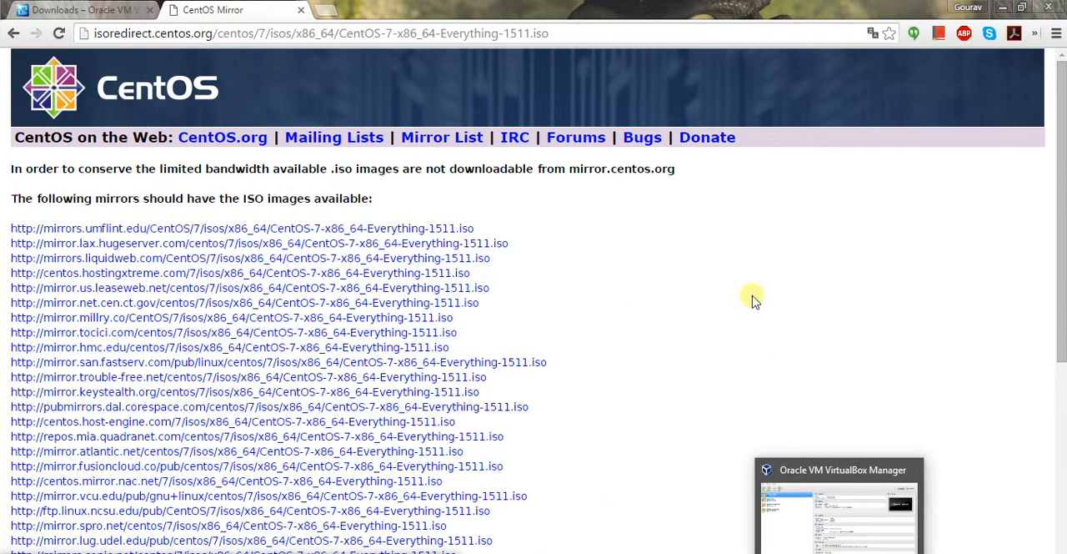
Switch to VirtualBox and start a new virtual machine named CentOS with type Linux and version Red Hat (64-bit)
left_click(799, 504)
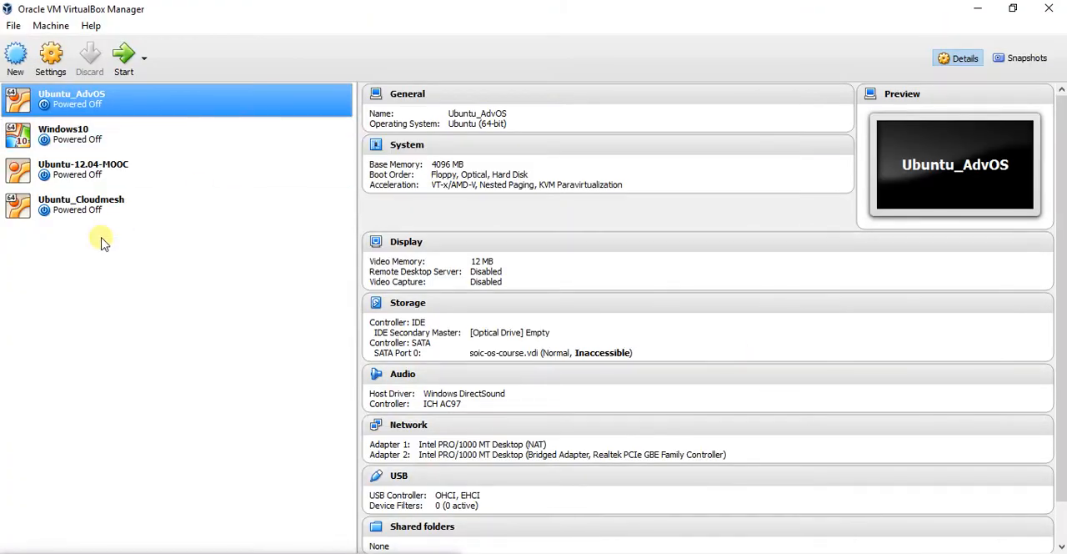
left_click(15, 57)
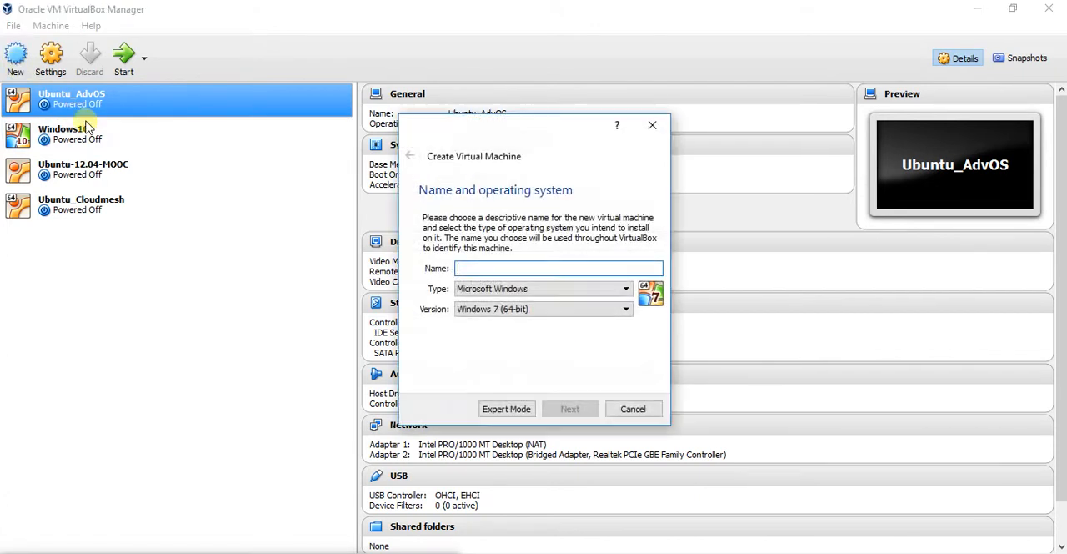
left_click(467, 268)
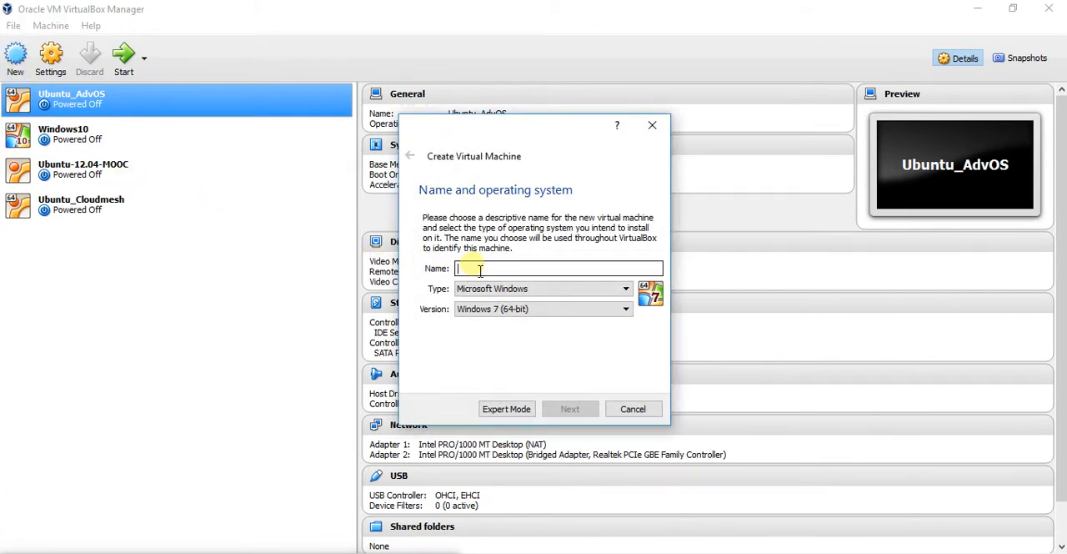
type("C")
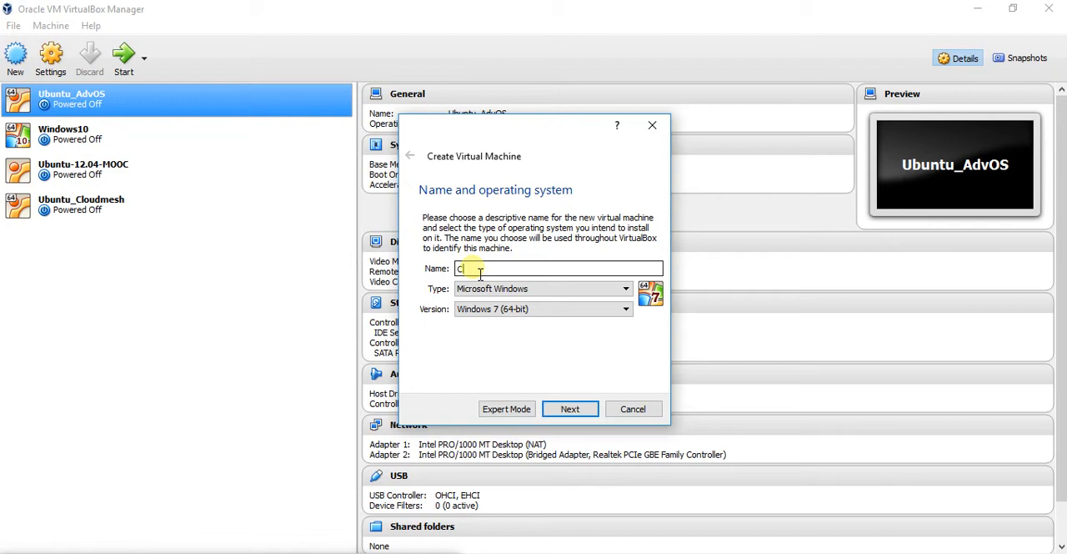
type("entoOS")
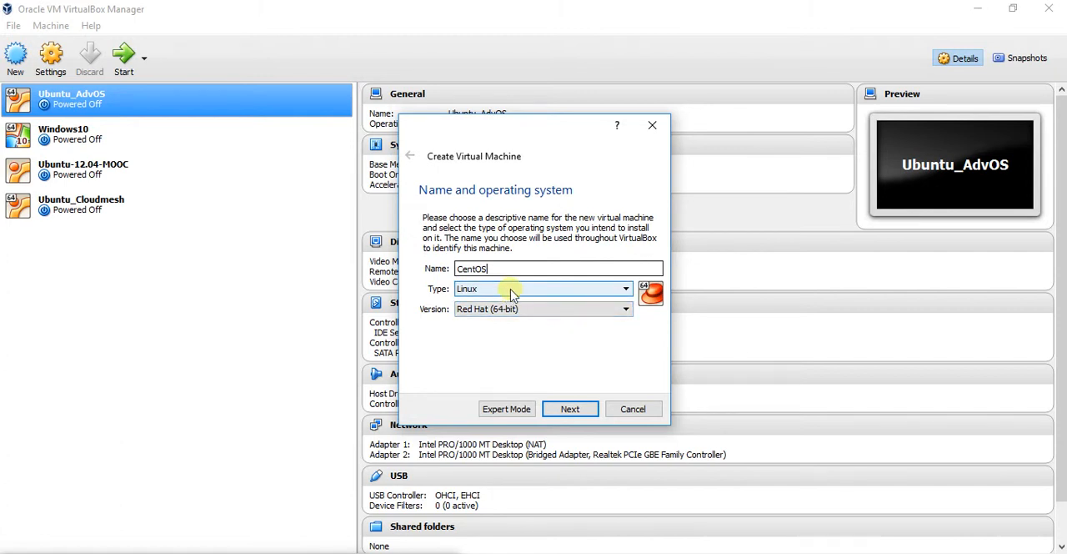
left_click(584, 311)
left_click(554, 313)
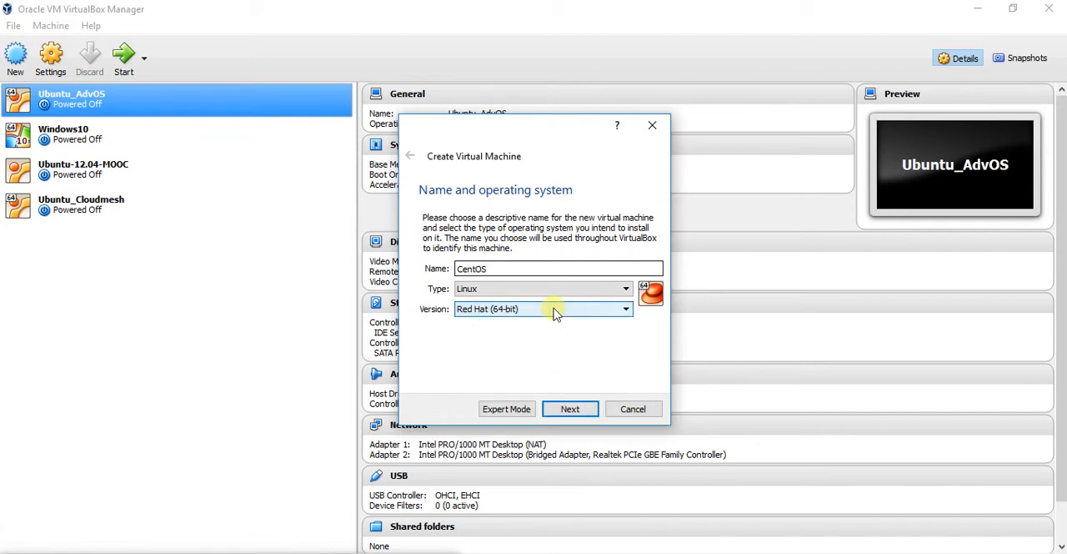
left_click(567, 411)
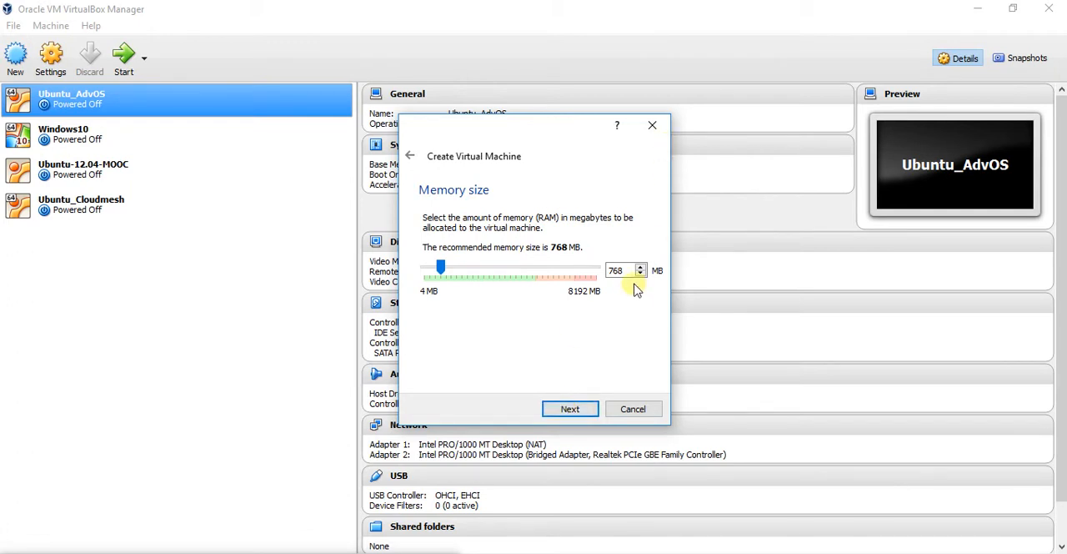
Set the virtual machine's memory size to 1024 MB
key("BackSpace")
key("BackSpace")
key("BackSpace")
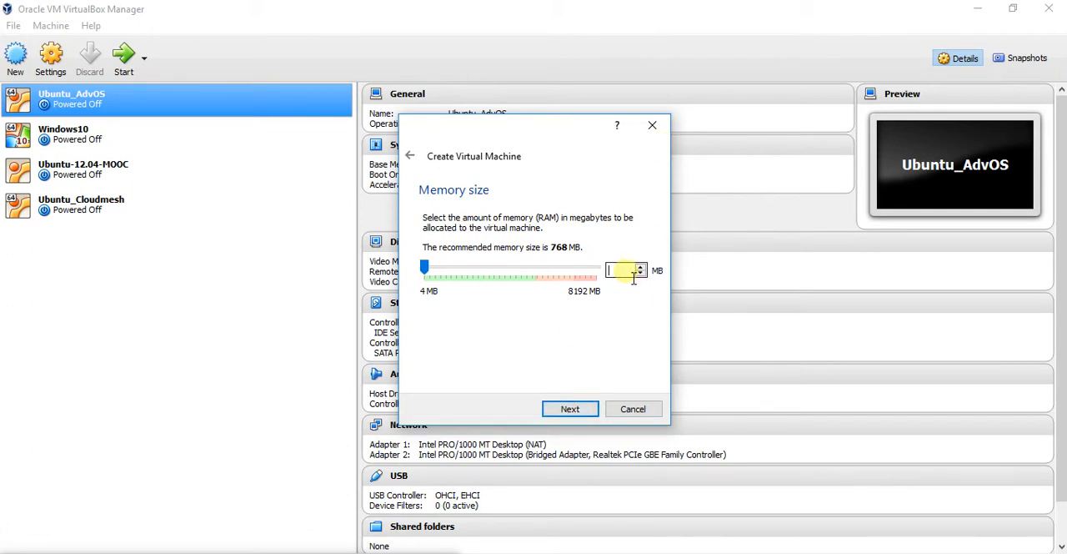
type("1024")
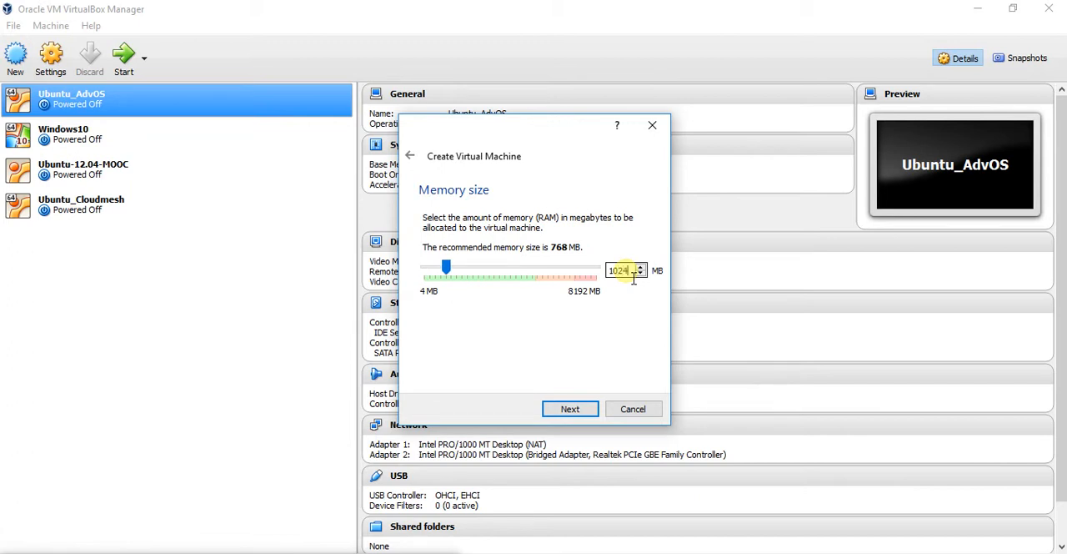
left_click(573, 415)
left_click(572, 409)
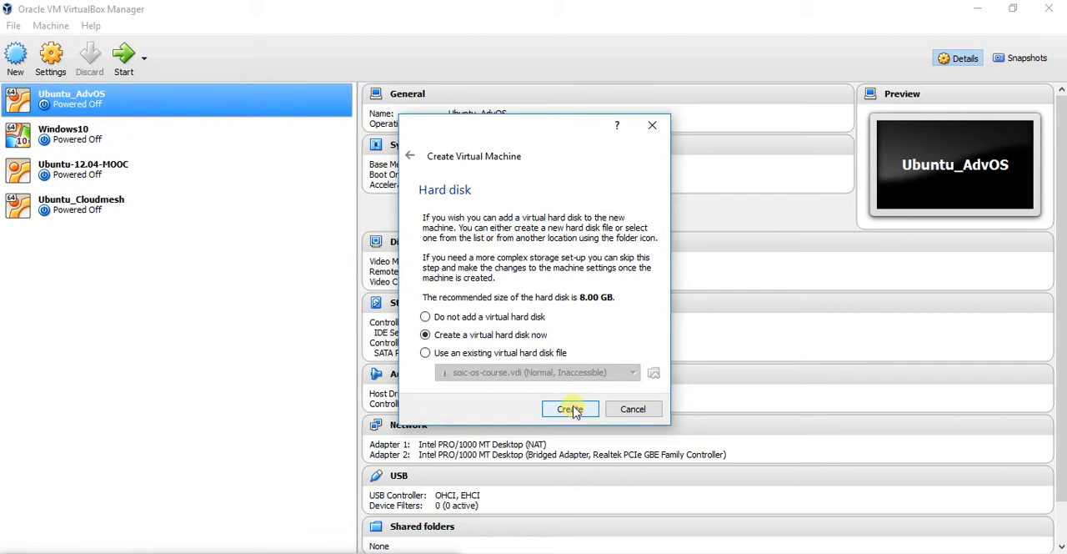
Create a new dynamically allocated VDI virtual hard disk named CentOS of 8.00 GB
left_click(572, 411)
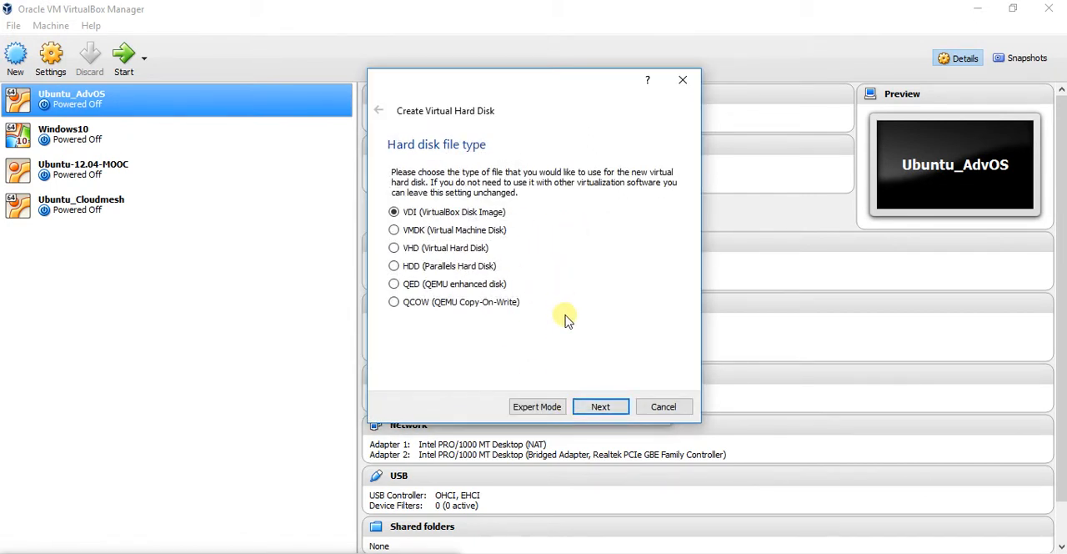
left_click(604, 409)
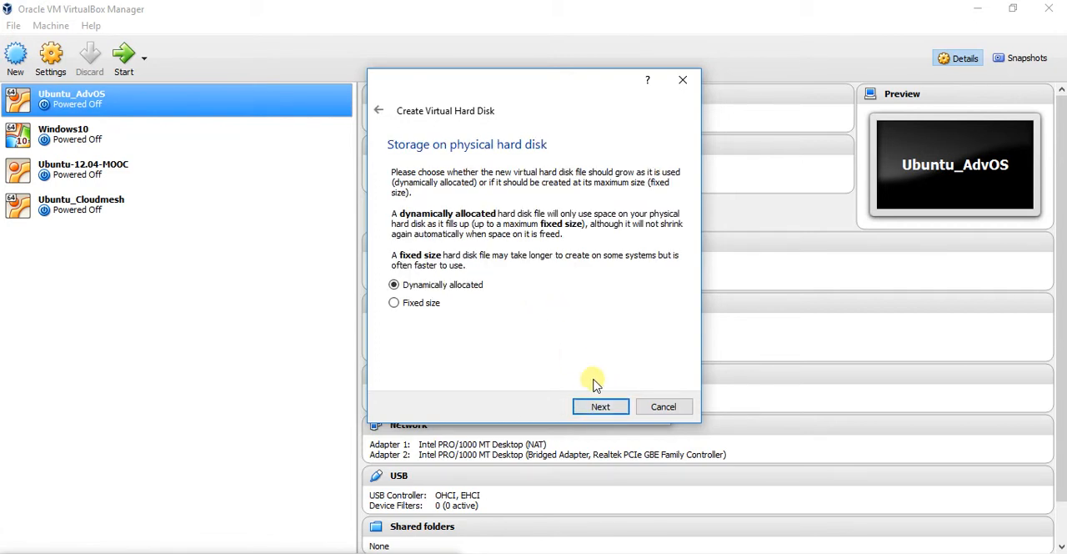
left_click(603, 408)
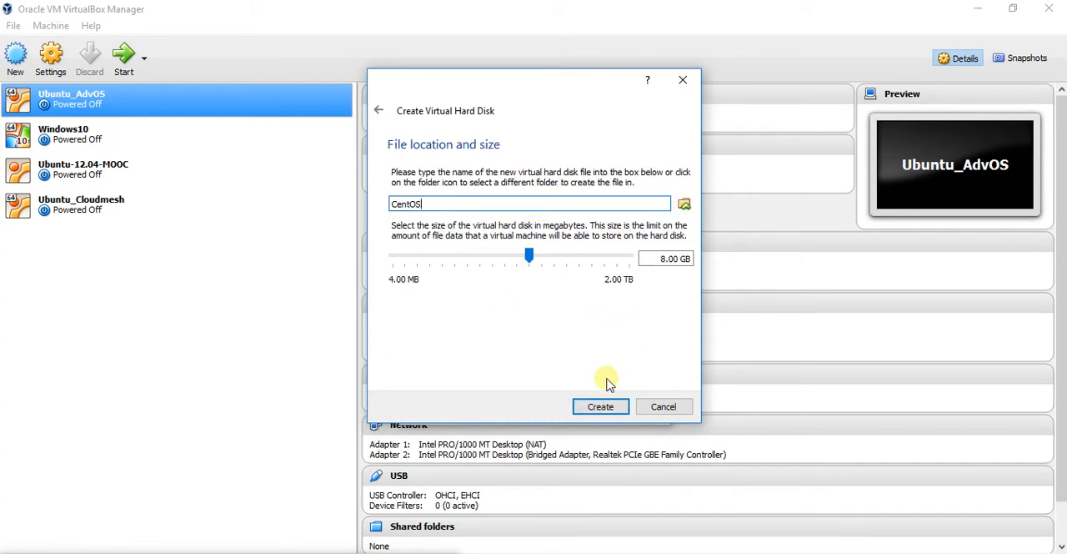
left_click(600, 406)
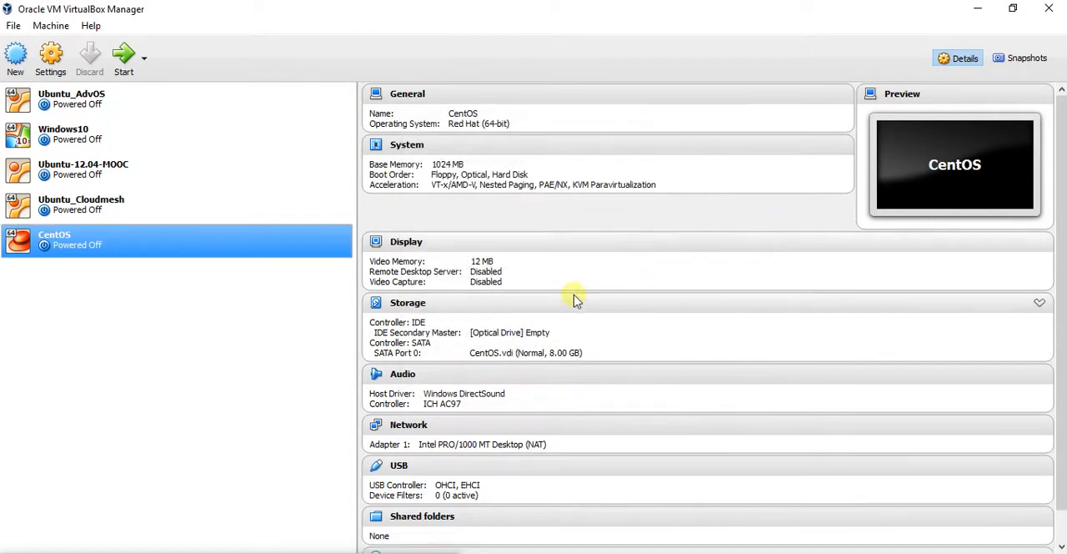
Attach the CentOS-7-x86_64-Everything-1511 ISO to the CentOS machine's empty IDE optical drive in its storage settings
right_click(61, 240)
mouse_move(115, 330)
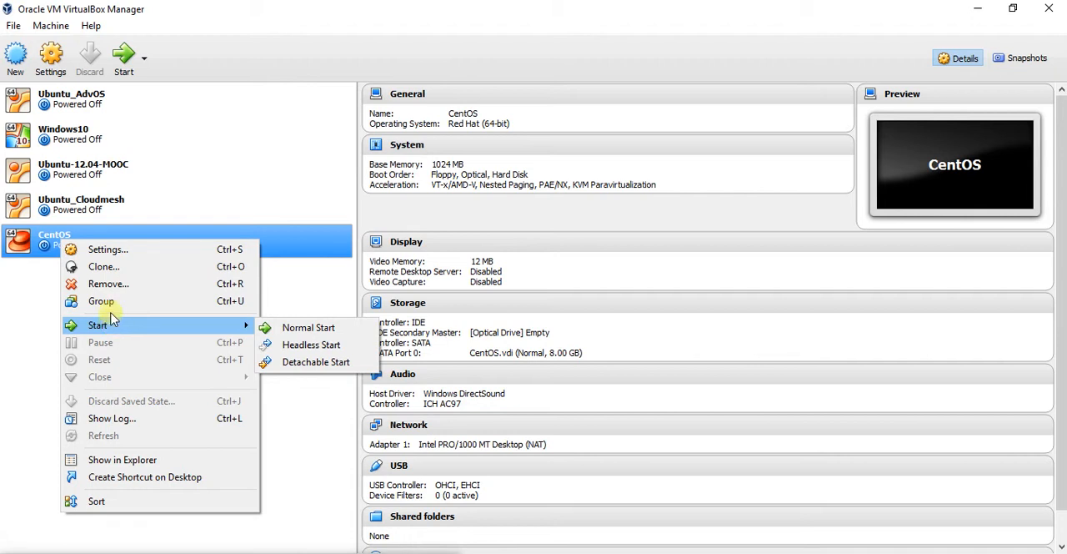
left_click(114, 251)
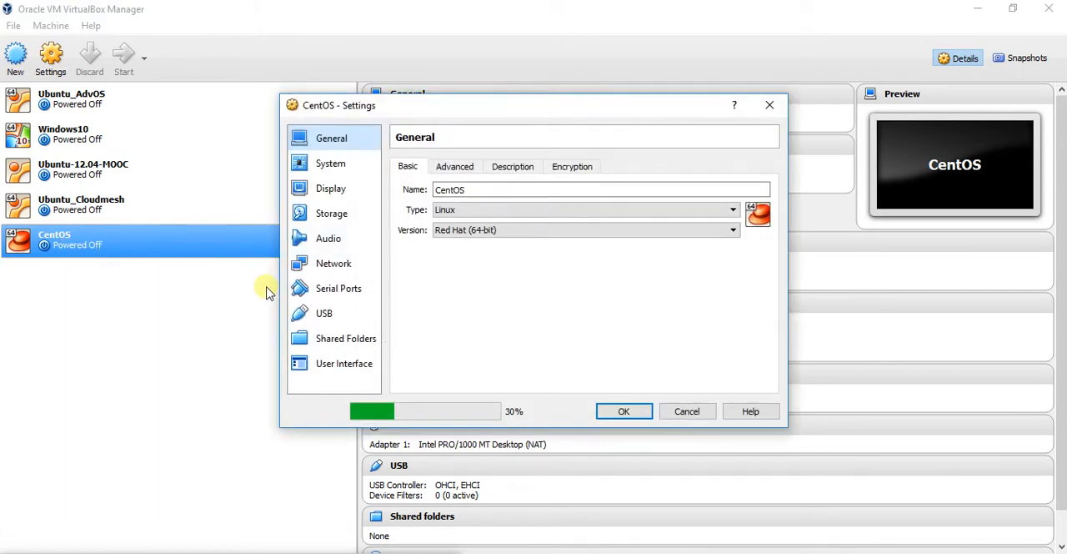
left_click(348, 217)
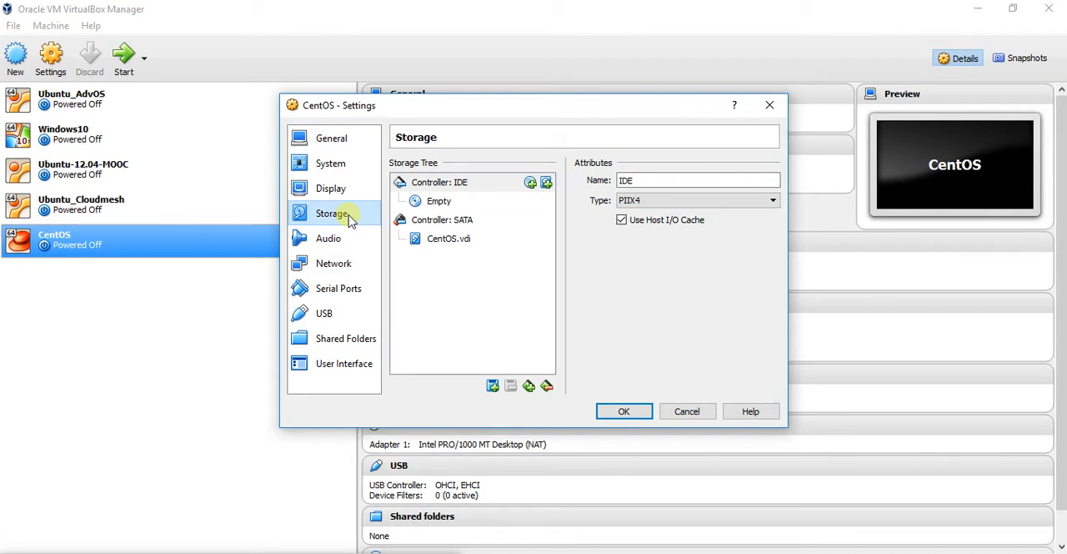
left_click(438, 202)
left_click(771, 181)
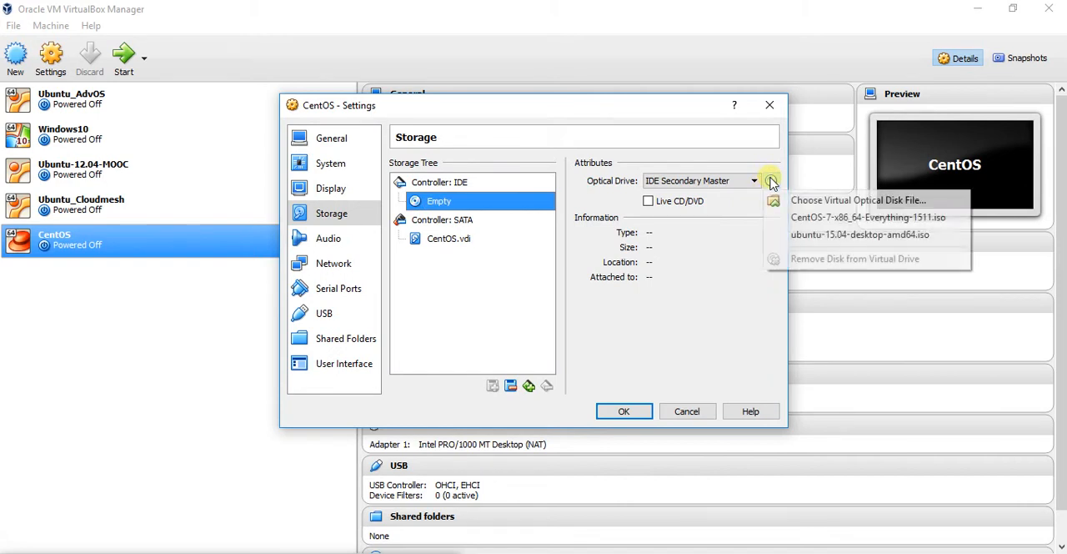
left_click(824, 202)
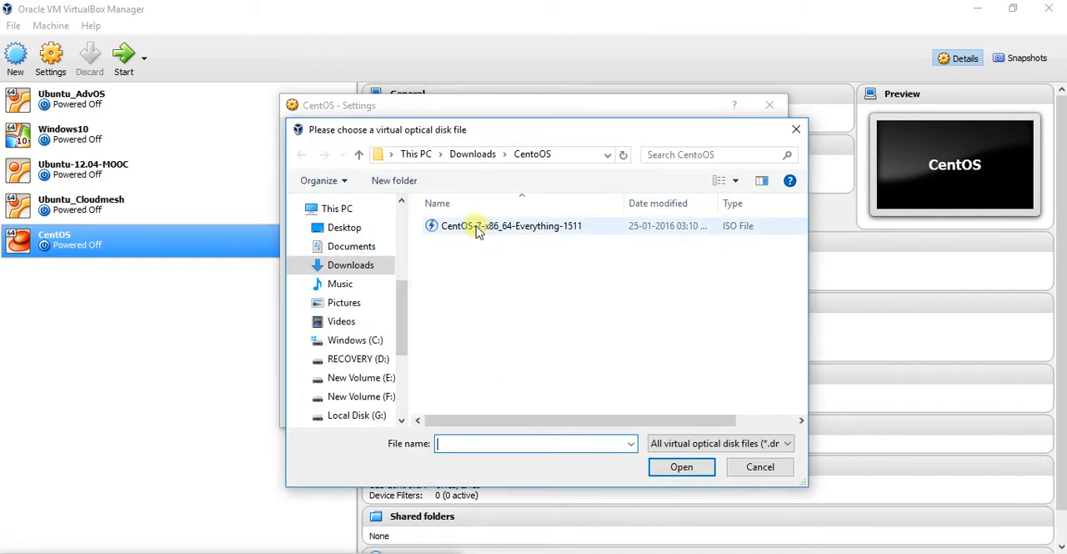
left_click(477, 231)
left_click(680, 467)
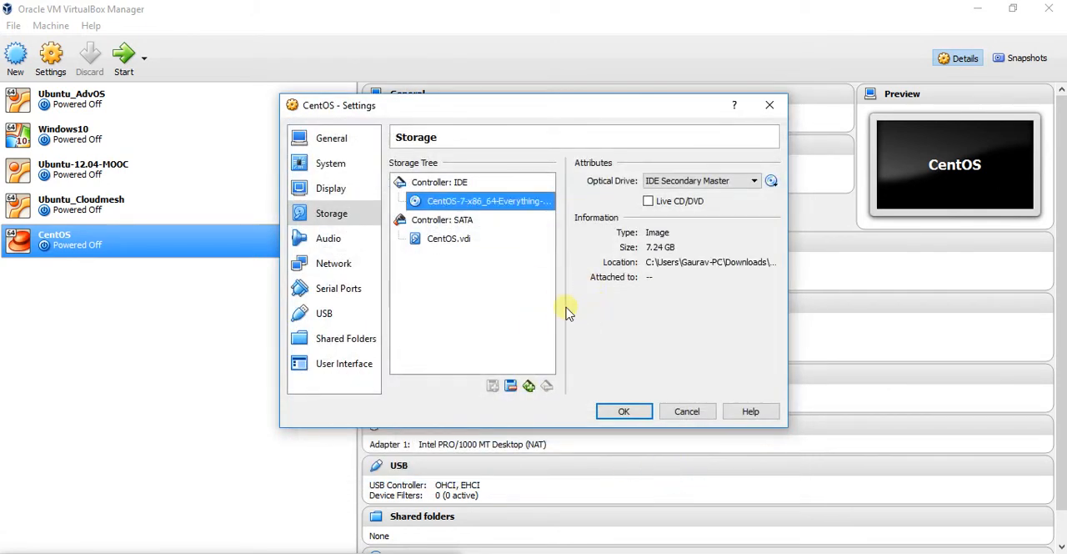
left_click(623, 412)
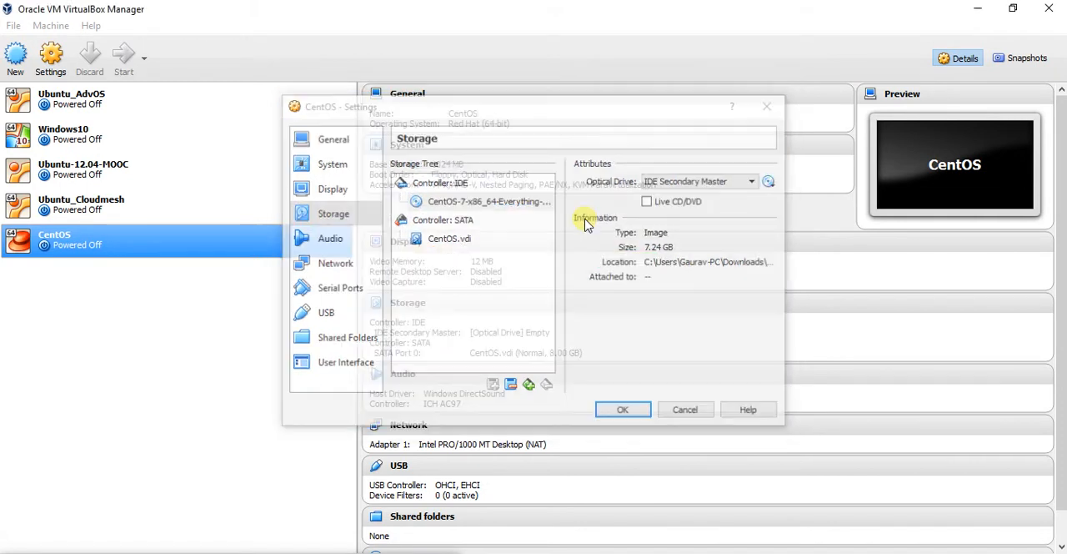
Start the CentOS machine normally and boot the Install CentOS 7 option
right_click(65, 246)
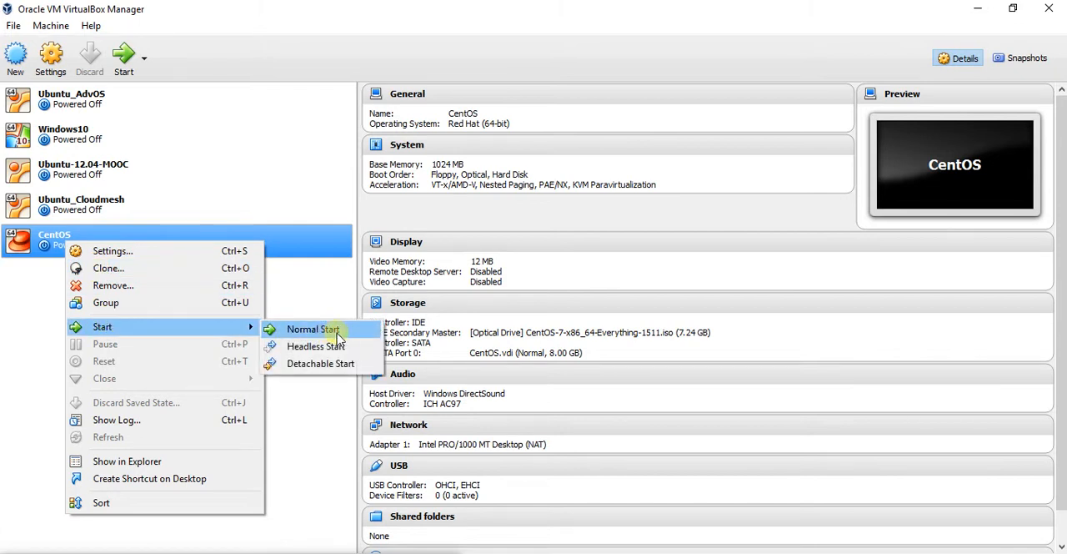
left_click(318, 334)
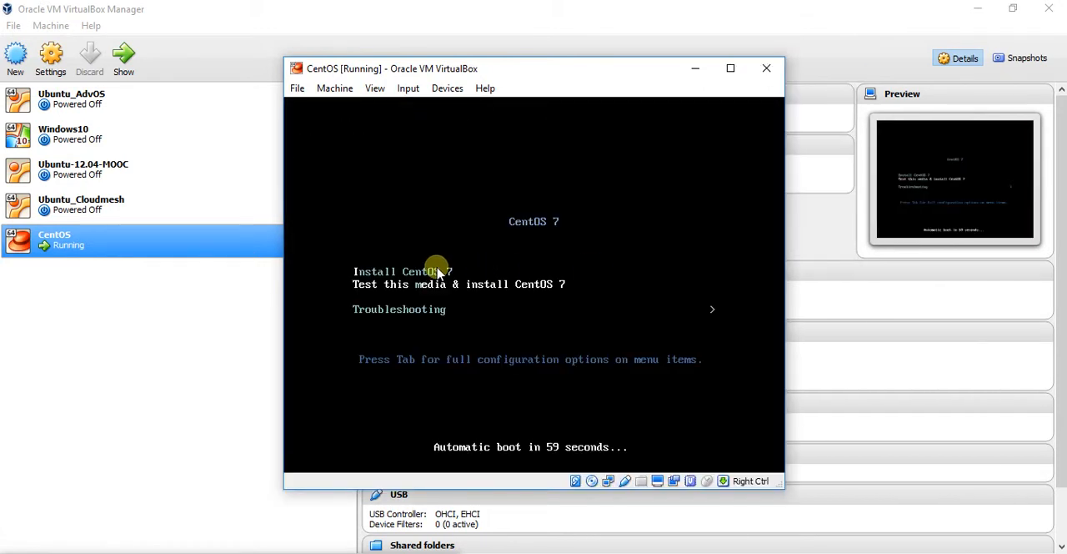
key("Up")
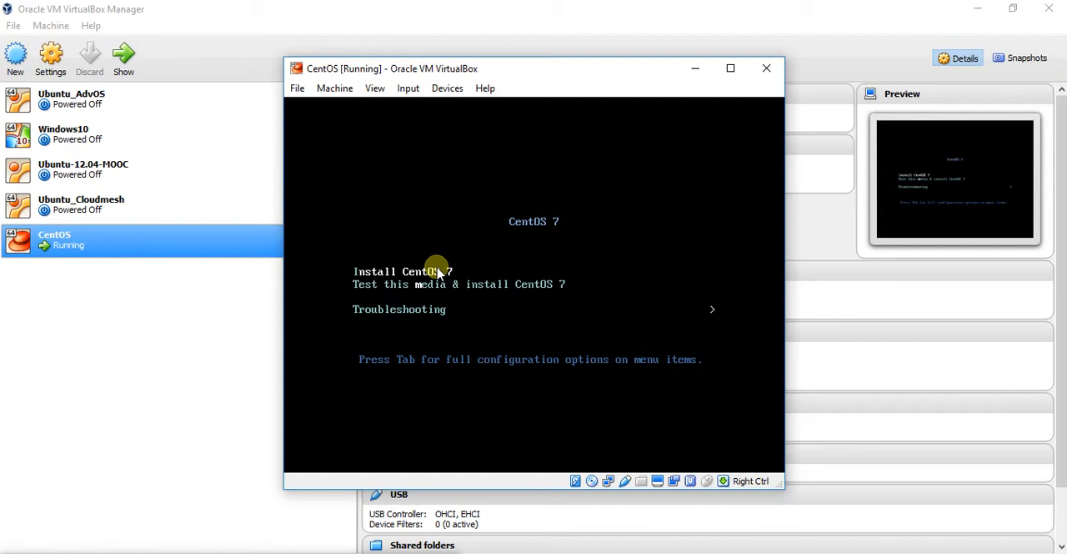
key("Return")
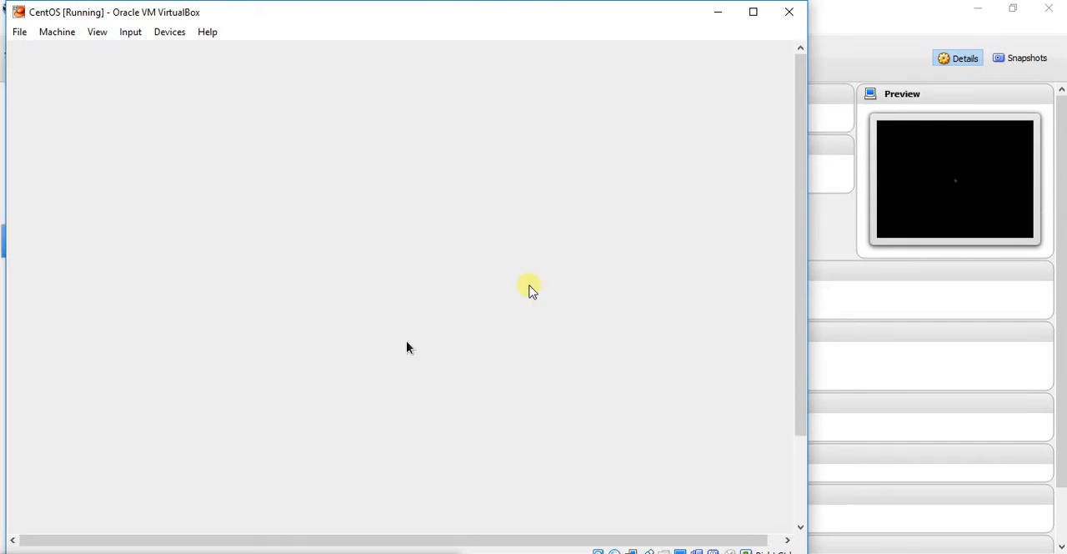
Maximize the VM window and continue the installer with English (United States) as the installation language
left_click(754, 12)
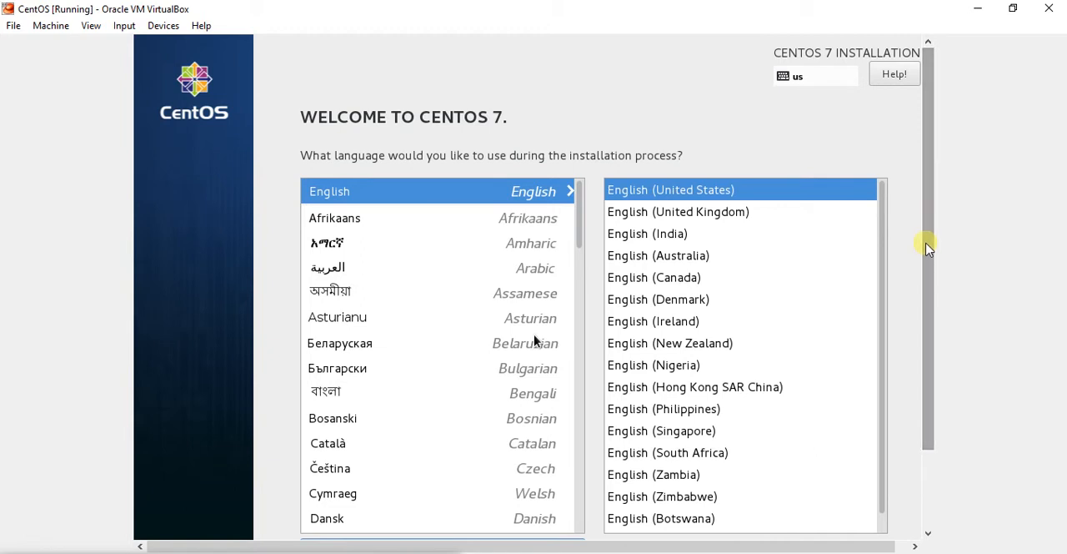
left_click_drag(925, 262, 905, 412)
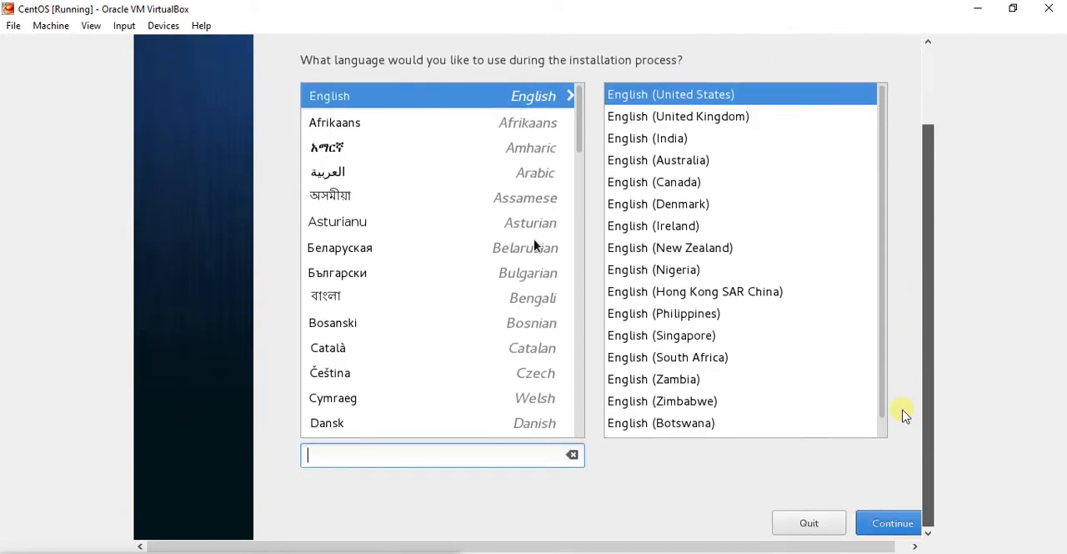
left_click(887, 523)
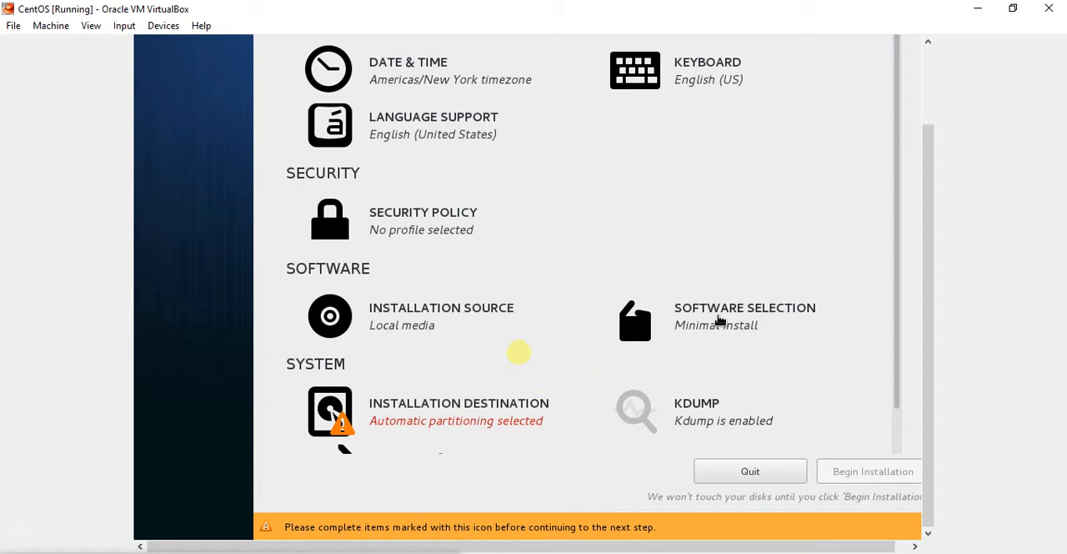
Choose GNOME Desktop as the base environment and check the Security Tools, Development Tools, Compatibility Libraries, Smart Card Support and Office Suite add-ons
left_click(754, 325)
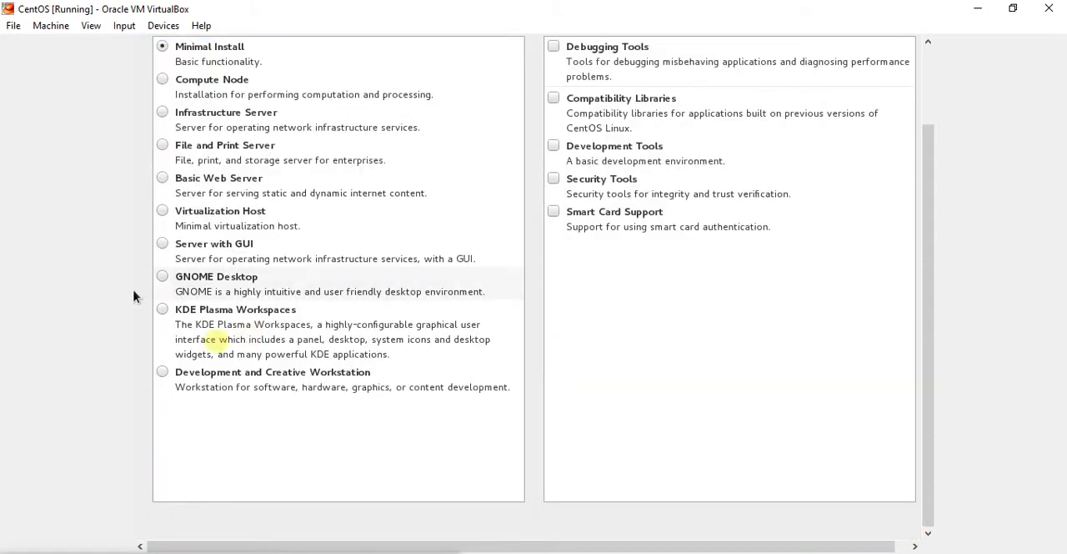
left_click(177, 287)
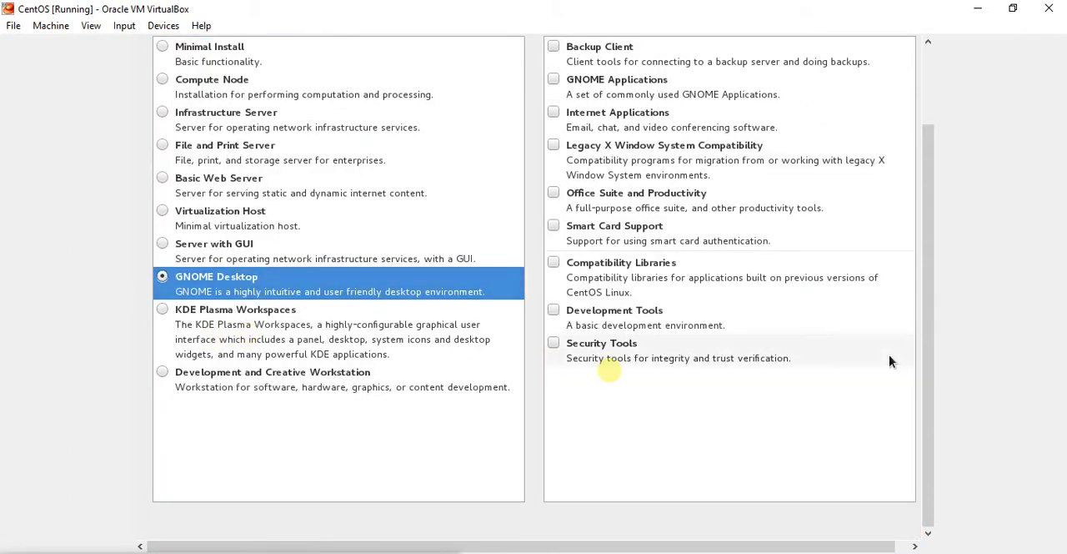
left_click(552, 345)
left_click(552, 311)
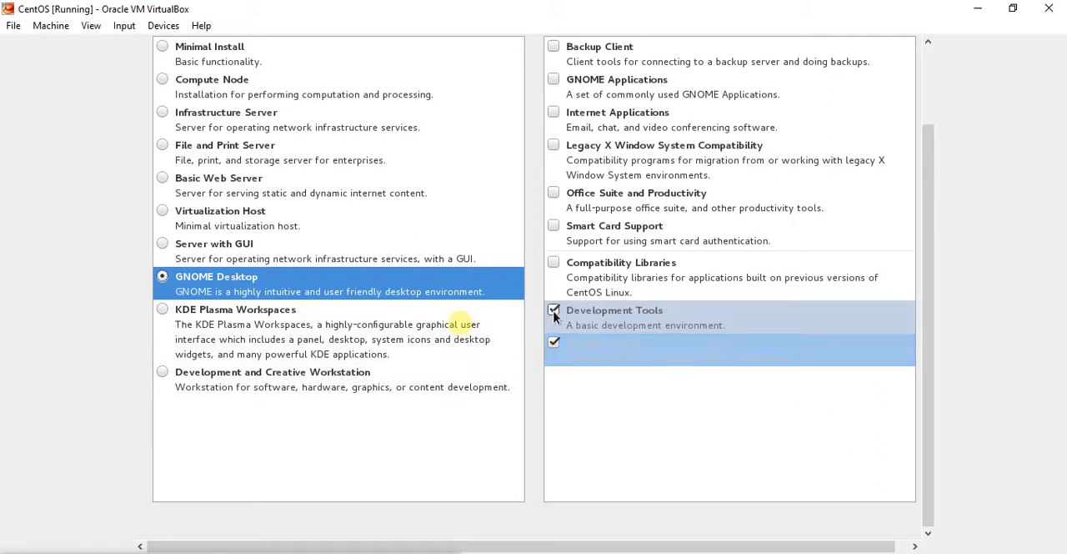
left_click(553, 261)
left_click(553, 226)
left_click(558, 194)
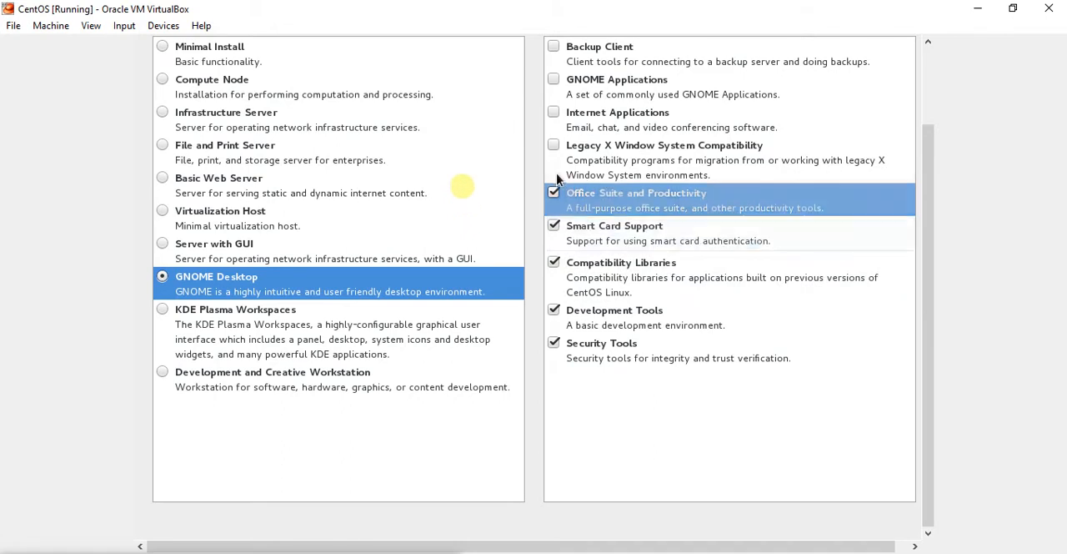
Check the Internet Applications, Legacy X Window System Compatibility, GNOME Applications and Backup Client add-ons and confirm the software selection
left_click(554, 113)
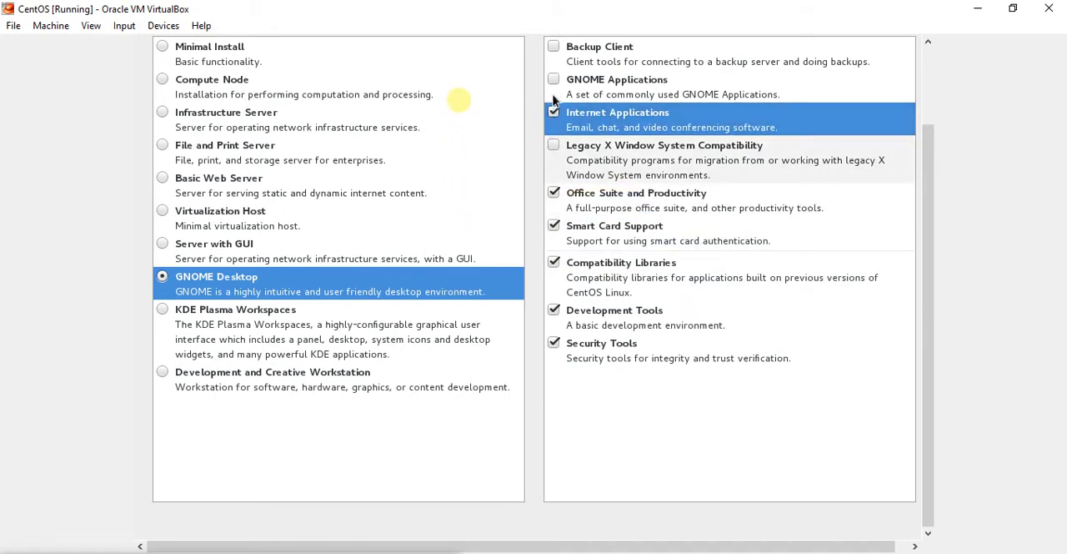
left_click(553, 147)
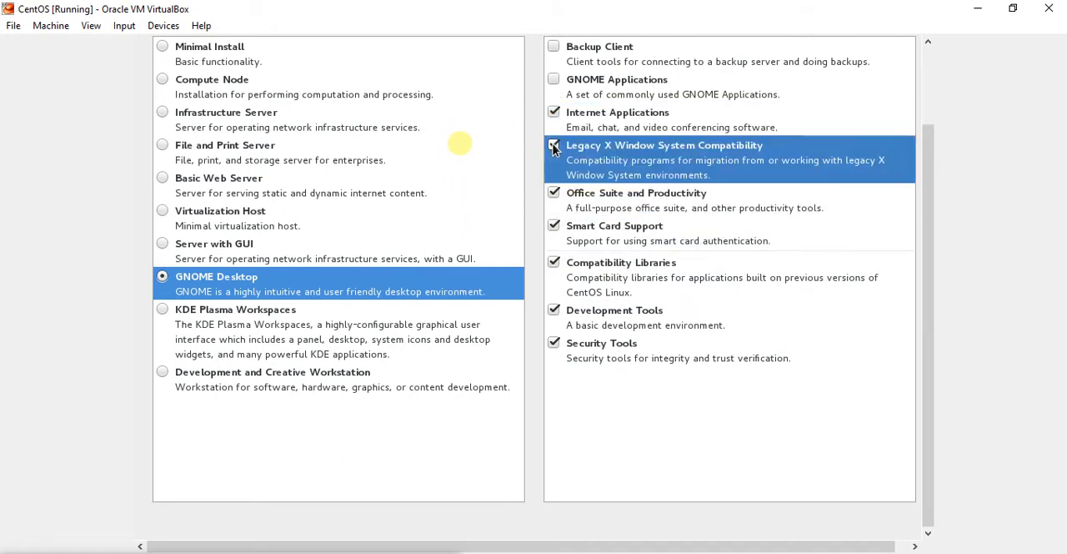
left_click(553, 80)
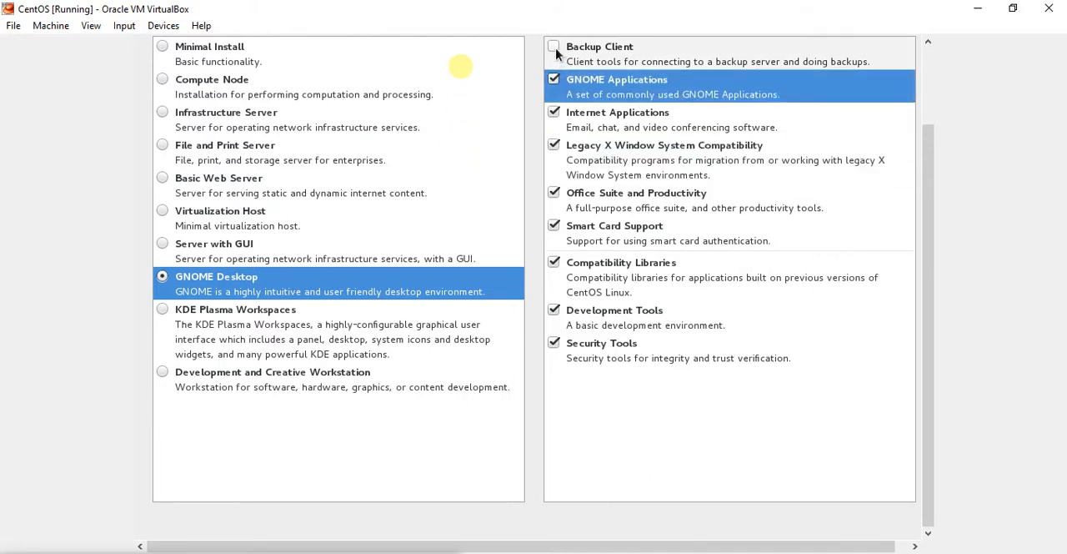
left_click(554, 47)
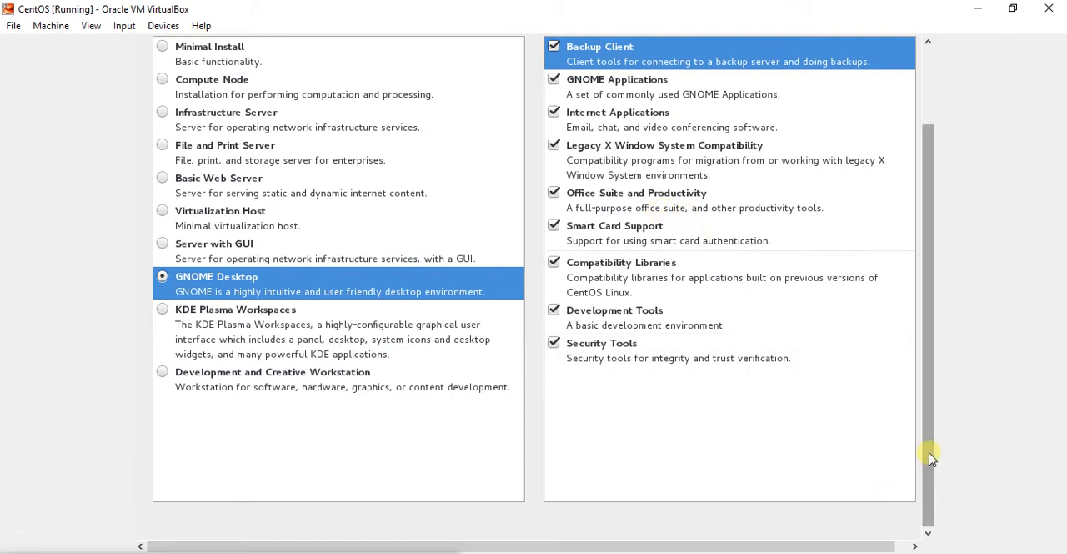
left_click_drag(929, 453, 940, 366)
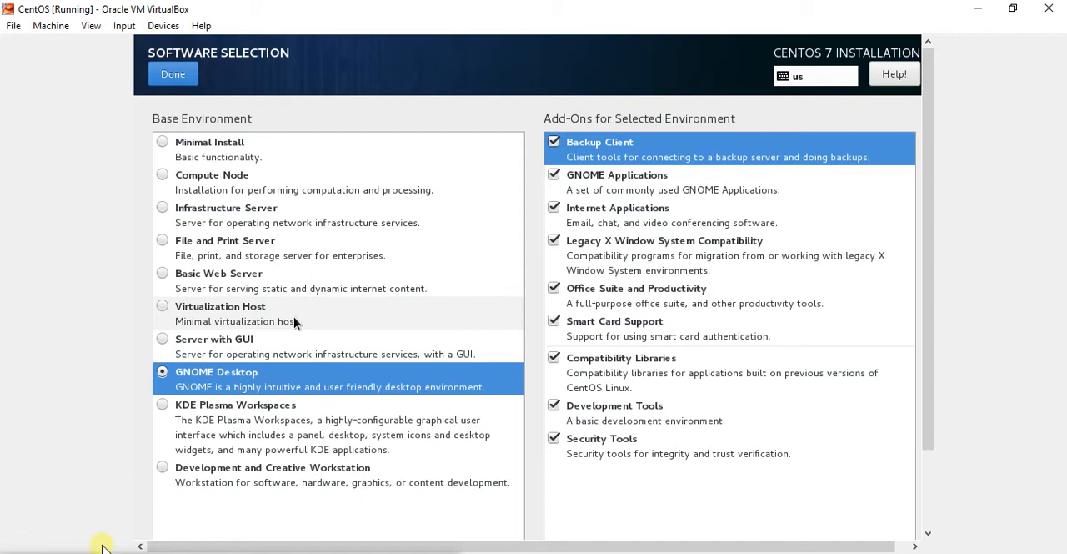
left_click(231, 551)
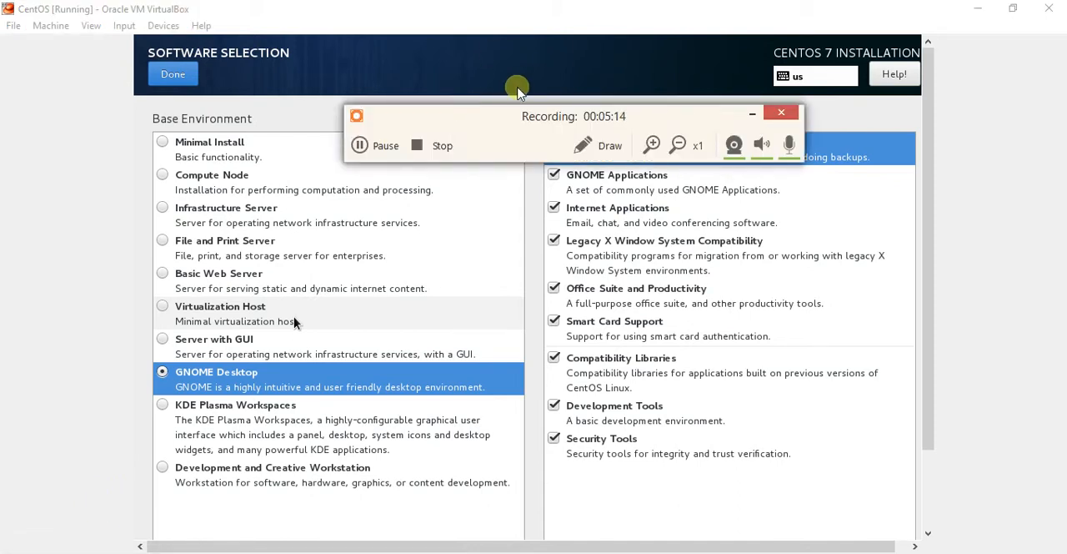
left_click(398, 147)
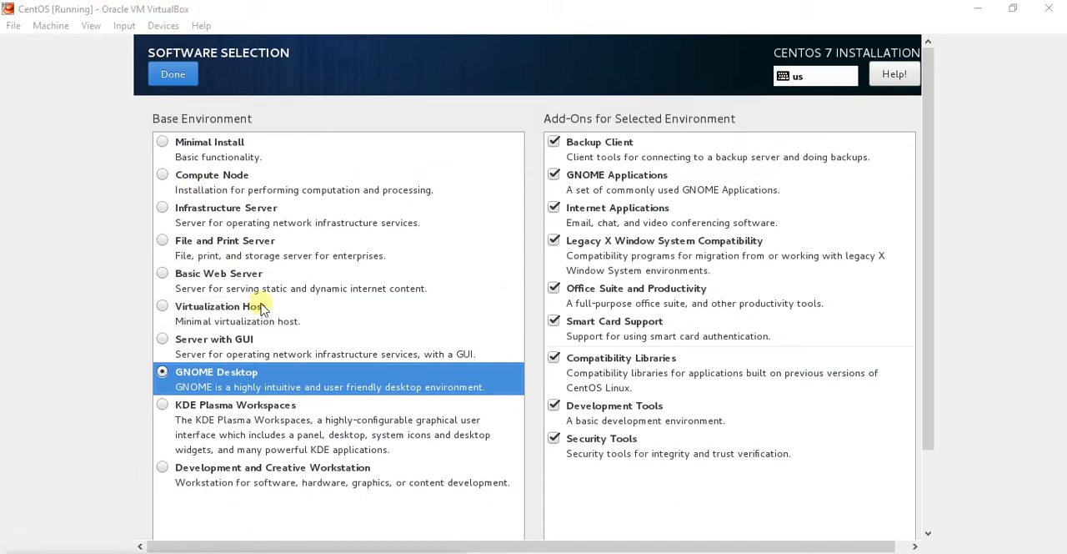
left_click(275, 311)
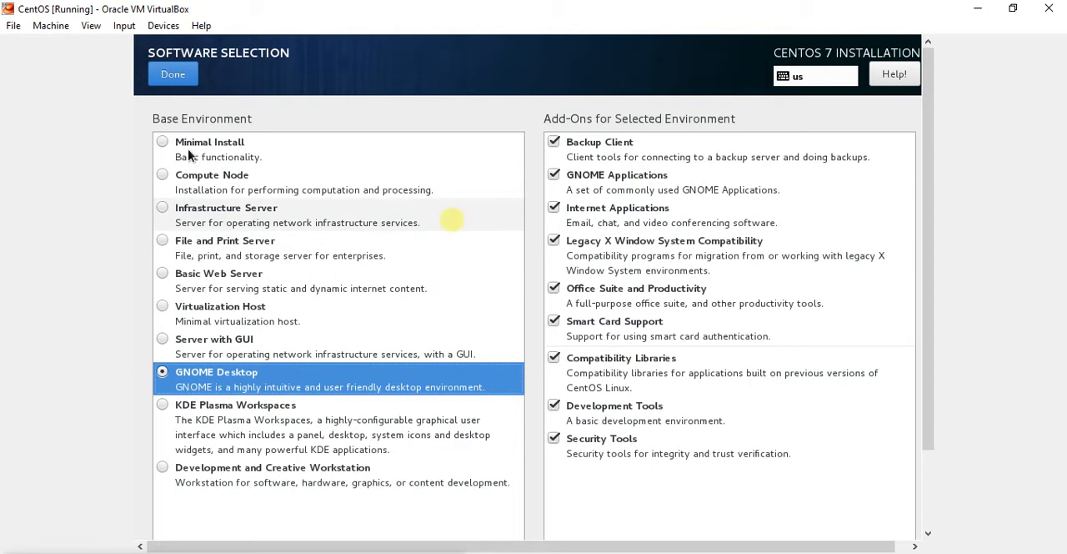
left_click(175, 74)
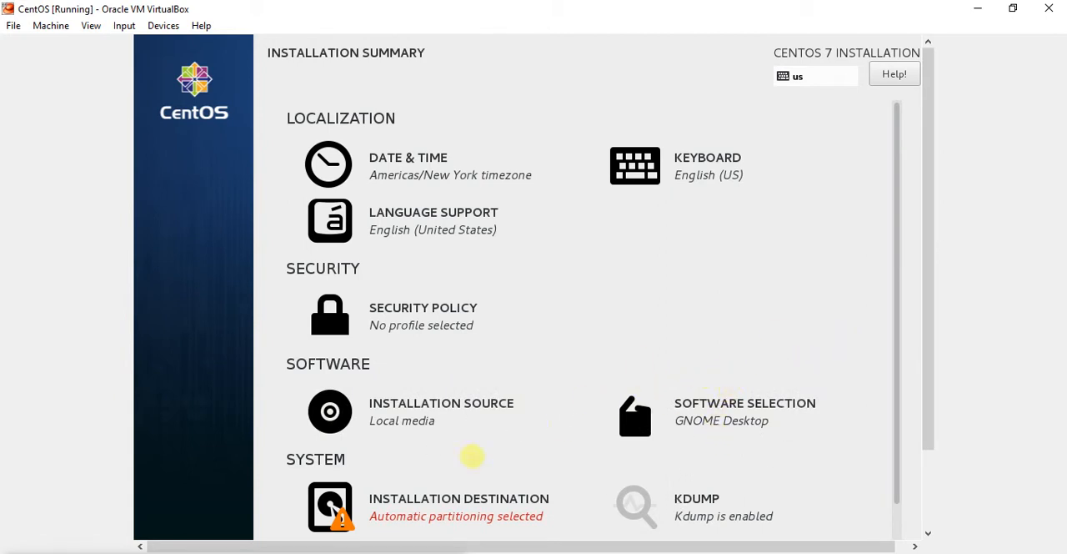
Accept automatic partitioning on the VBOX hard disk as installation destination and begin the installation
left_click(424, 508)
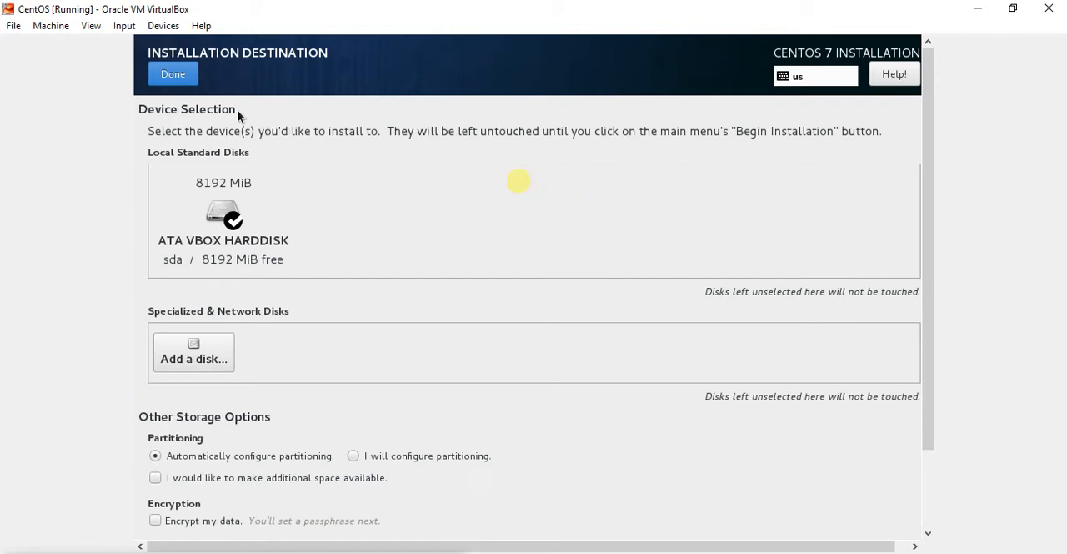
left_click(183, 83)
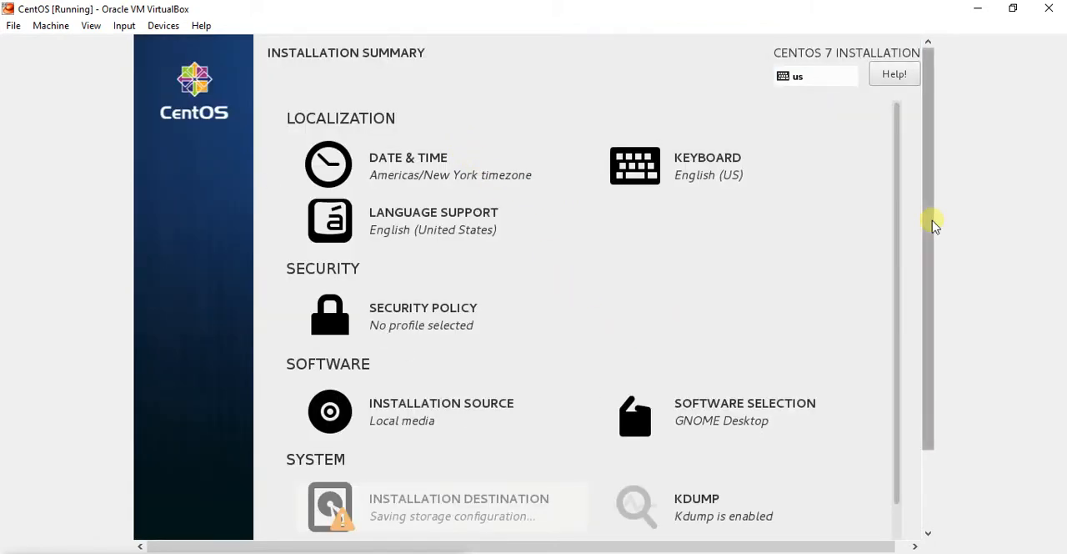
left_click_drag(931, 208, 936, 294)
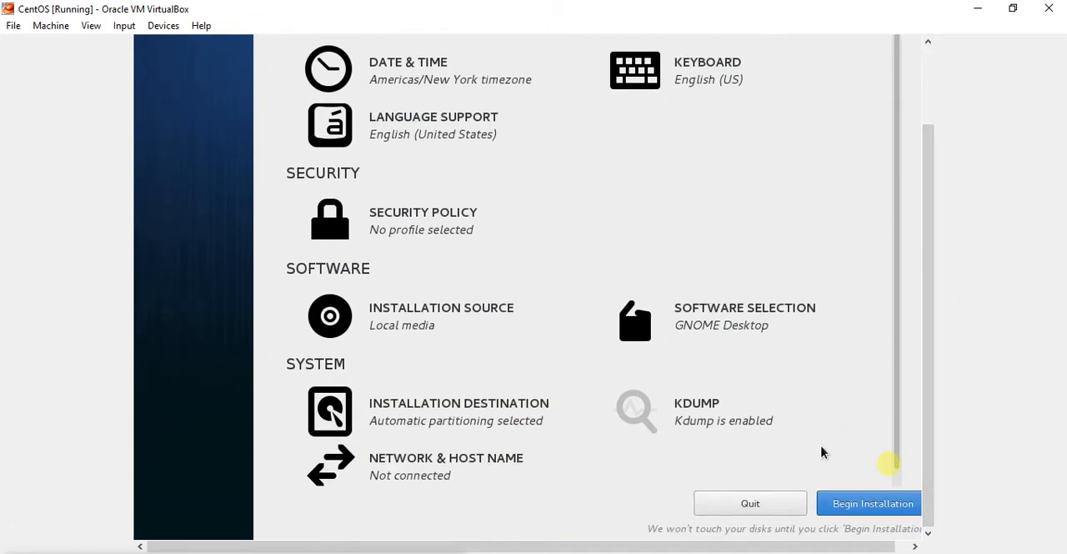
left_click(851, 503)
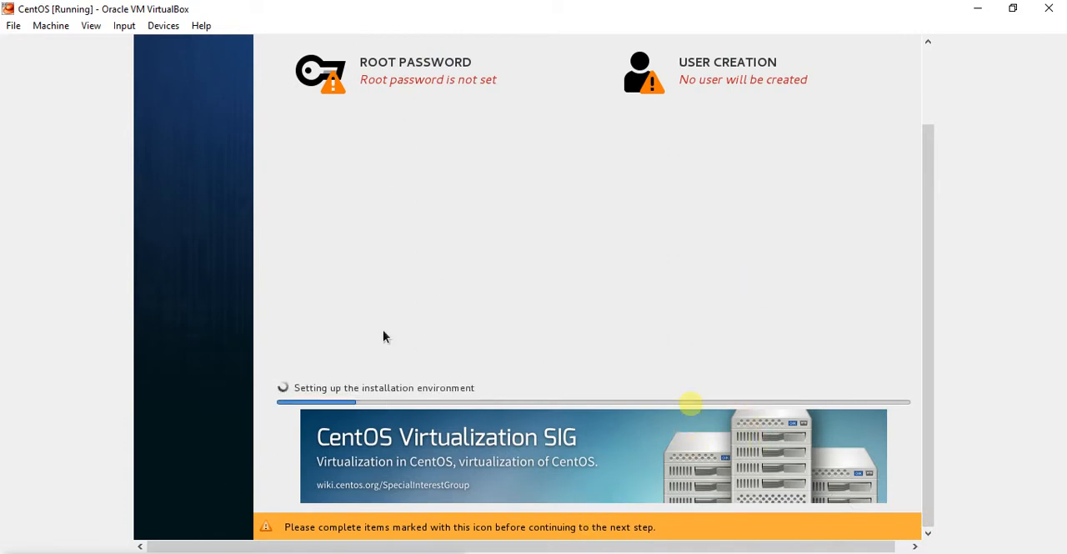
Set the root password and confirm it in the root password screen
left_click(385, 80)
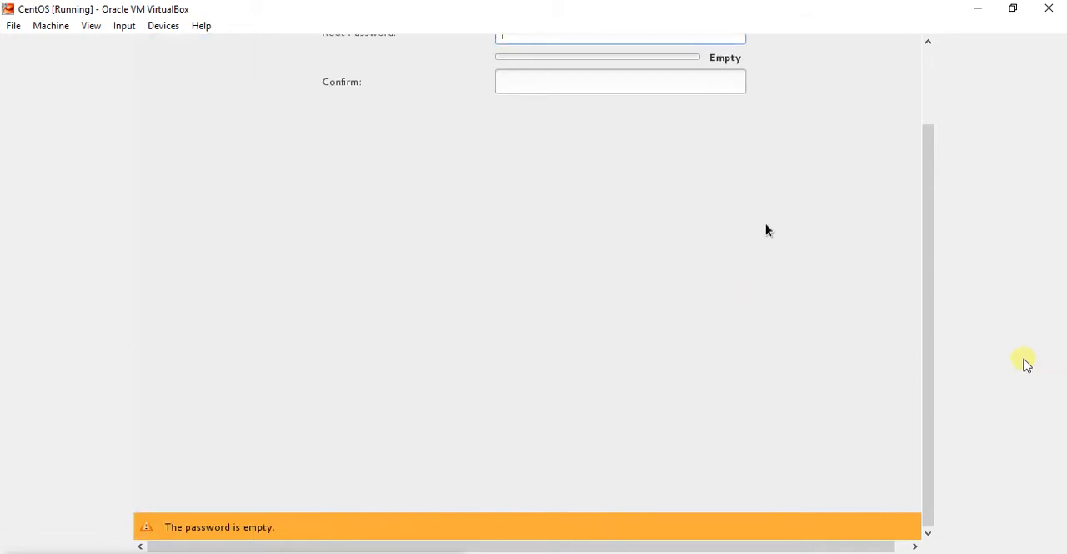
left_click_drag(933, 353, 924, 255)
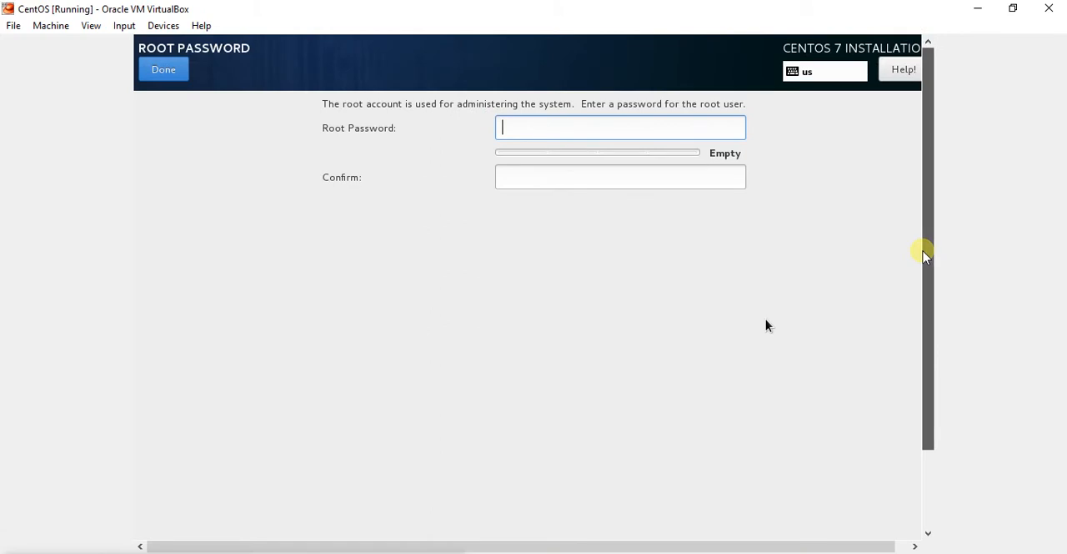
type("p")
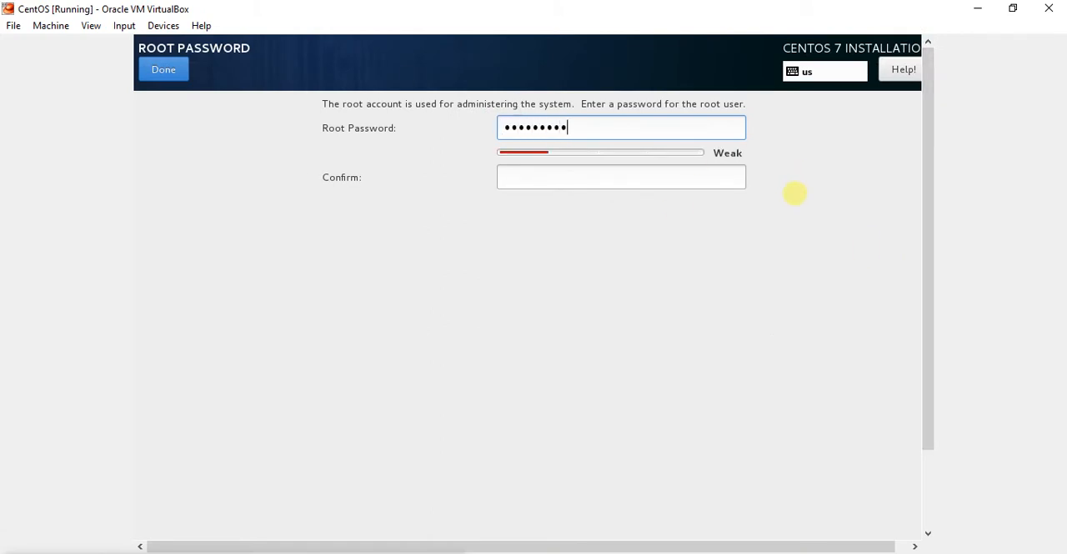
key("BackSpace")
key("BackSpace")
key("BackSpace")
key("BackSpace")
key("BackSpace")
key("BackSpace")
type("p123")
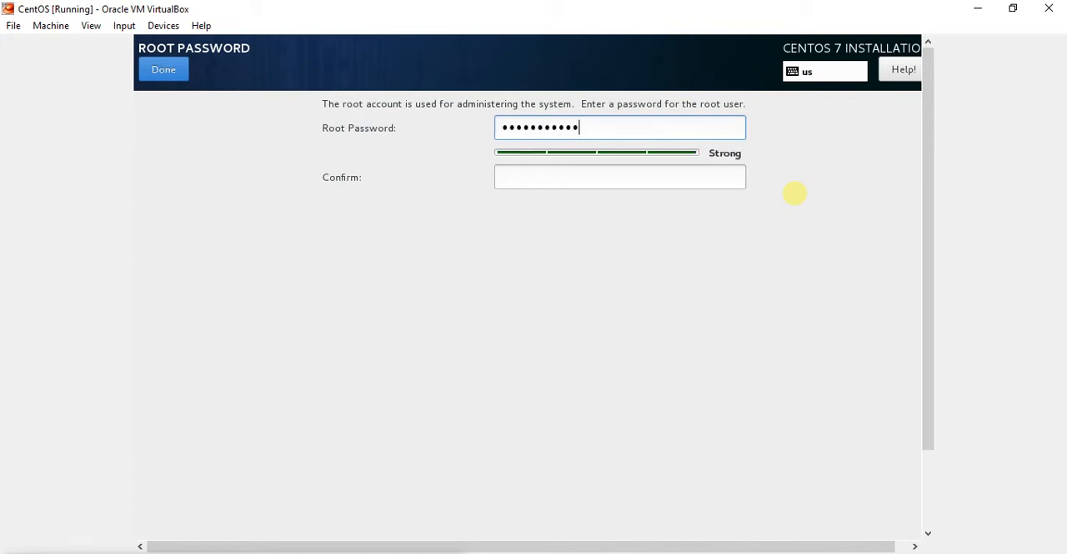
left_click(515, 177)
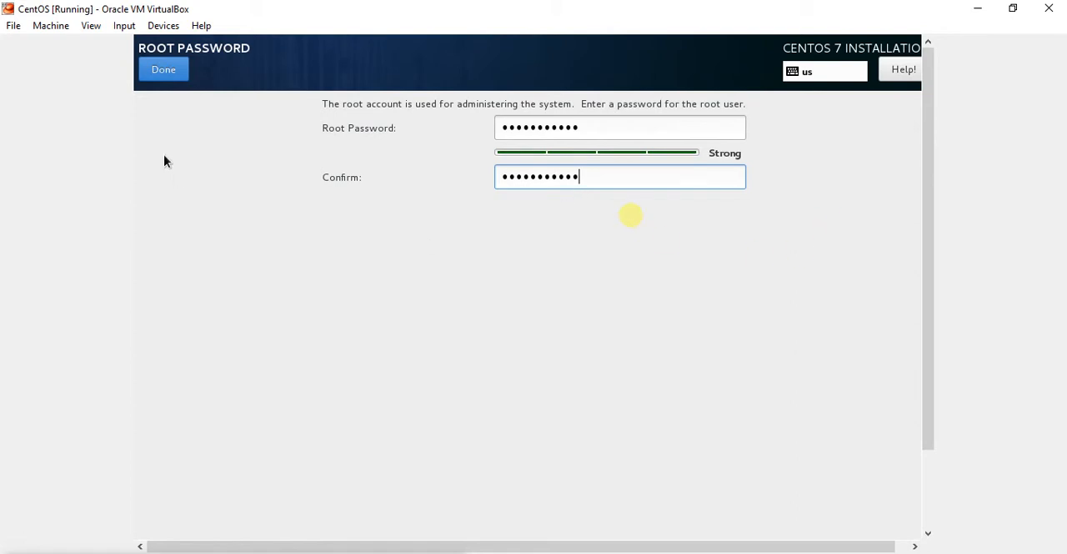
left_click(154, 74)
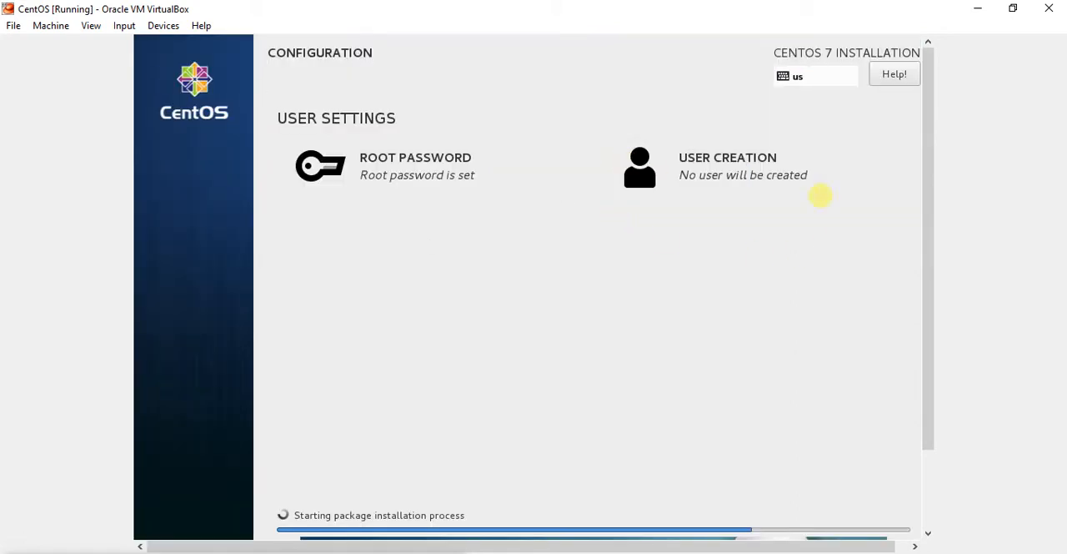
Create an administrator user with full name and user name clouduser, entering and confirming the user's password
left_click(698, 178)
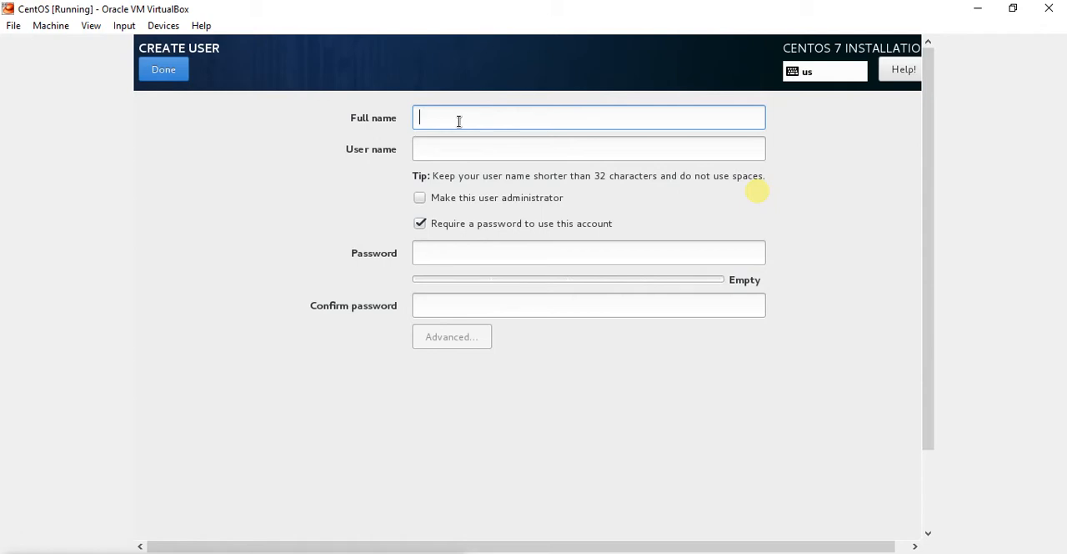
type("clouduser")
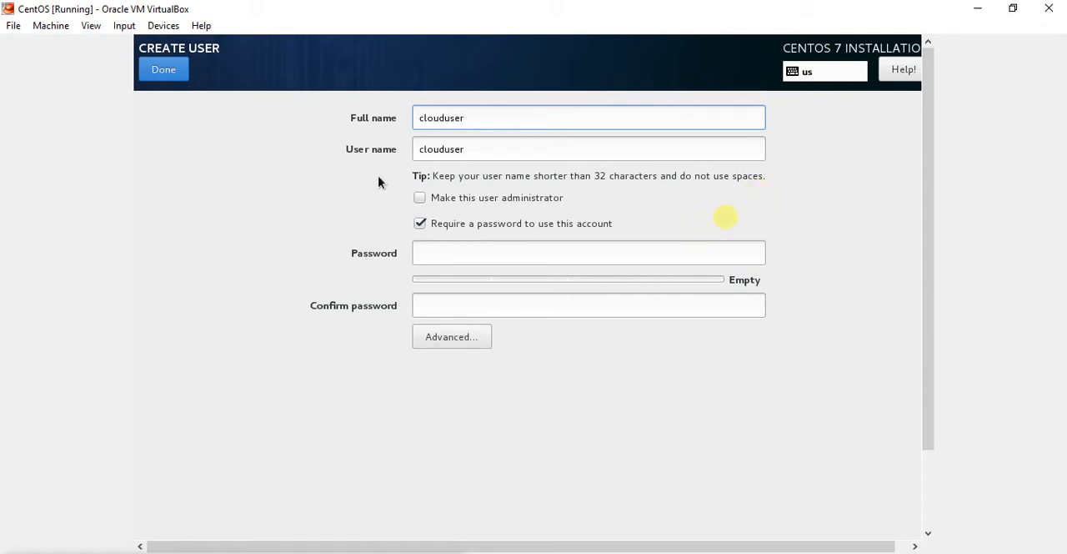
left_click(419, 198)
left_click(435, 249)
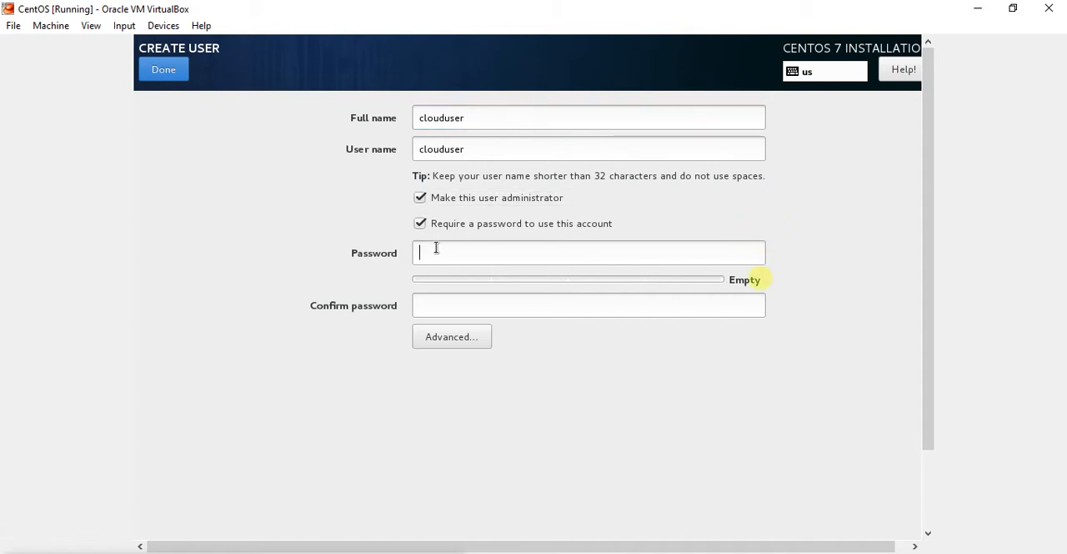
type("p•••••••••")
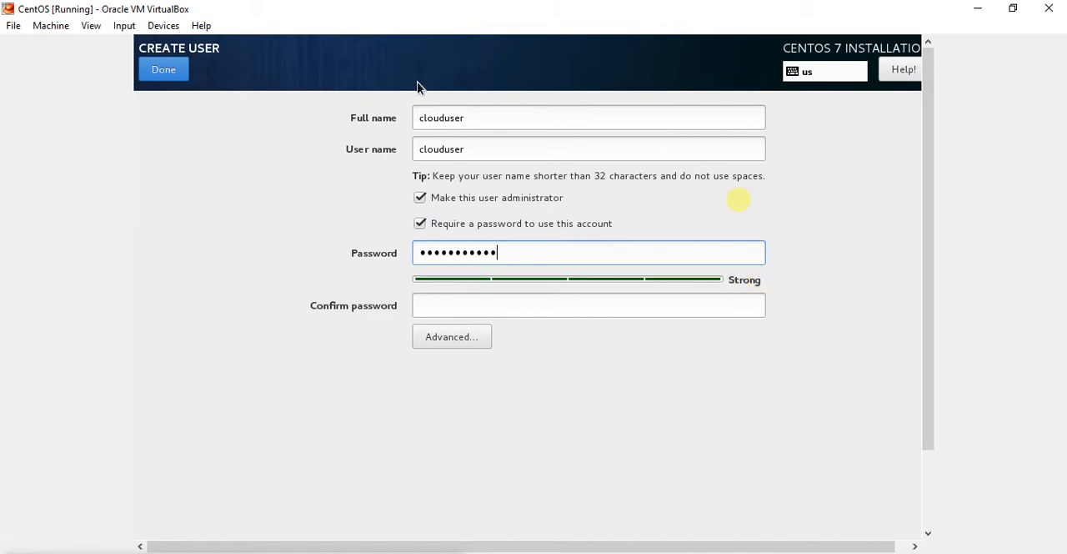
left_click(508, 307)
type("•••••••••")
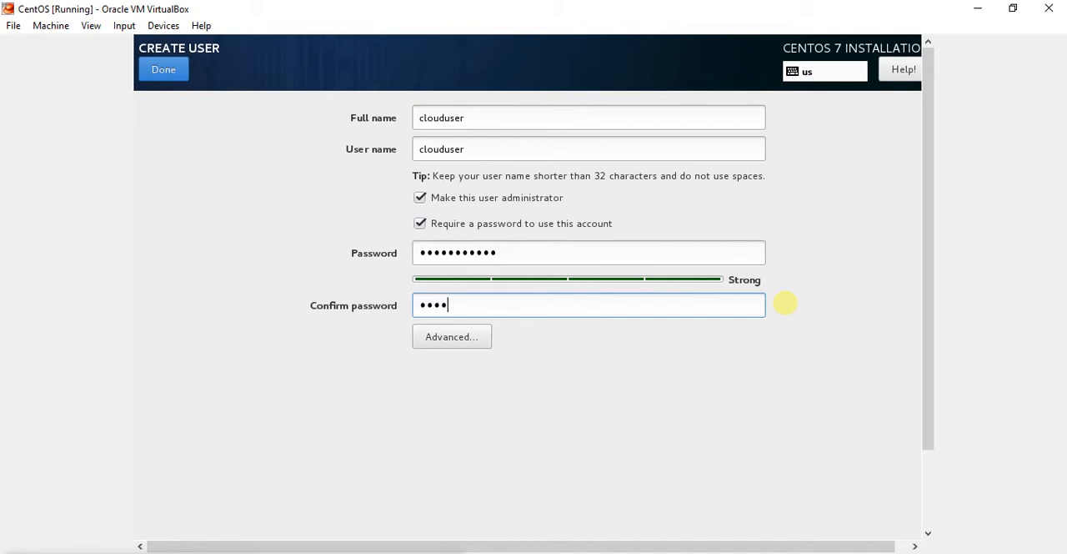
type("•")
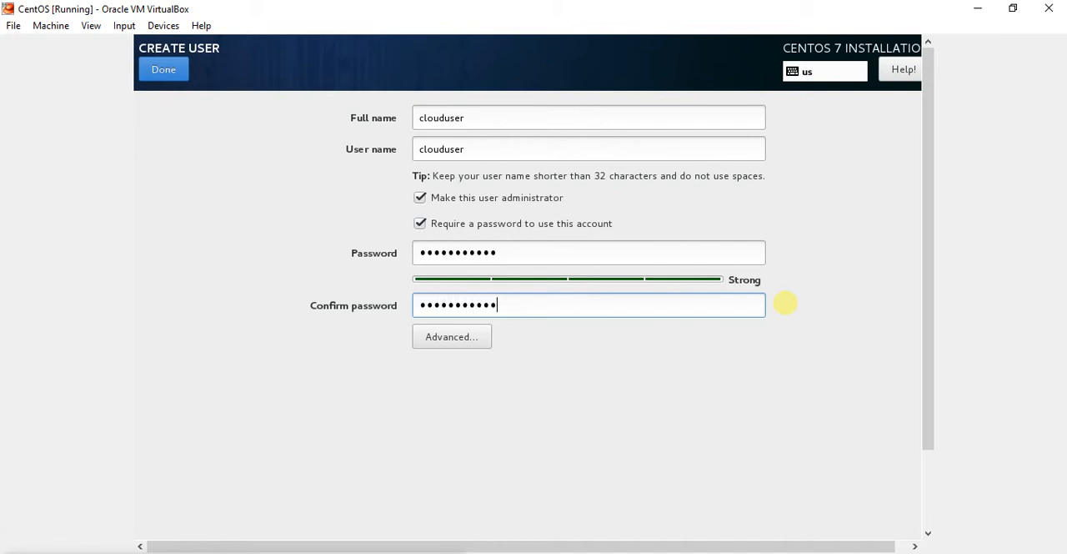
left_click(172, 74)
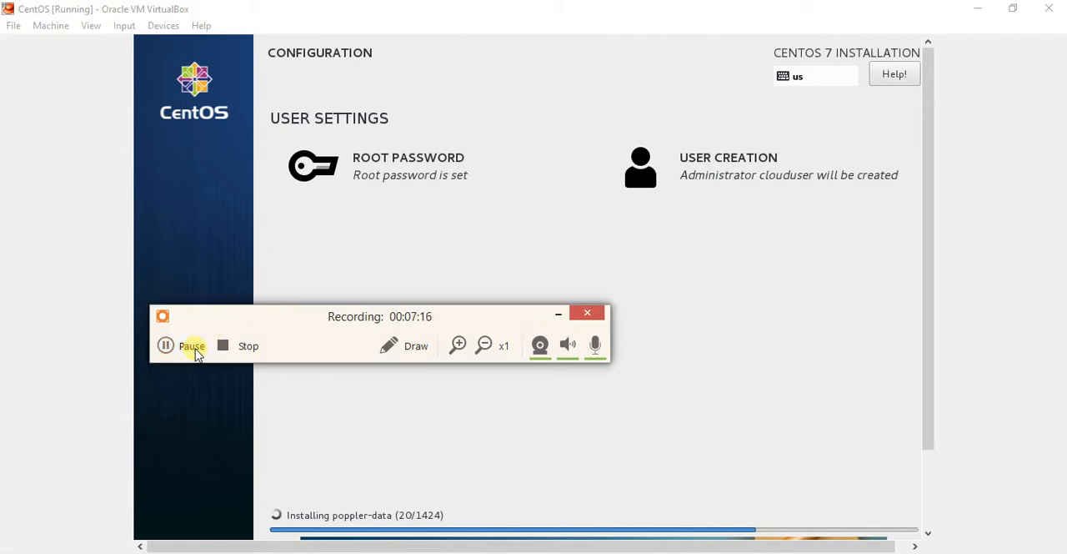
Reboot the virtual machine after the installation completes
left_click(192, 349)
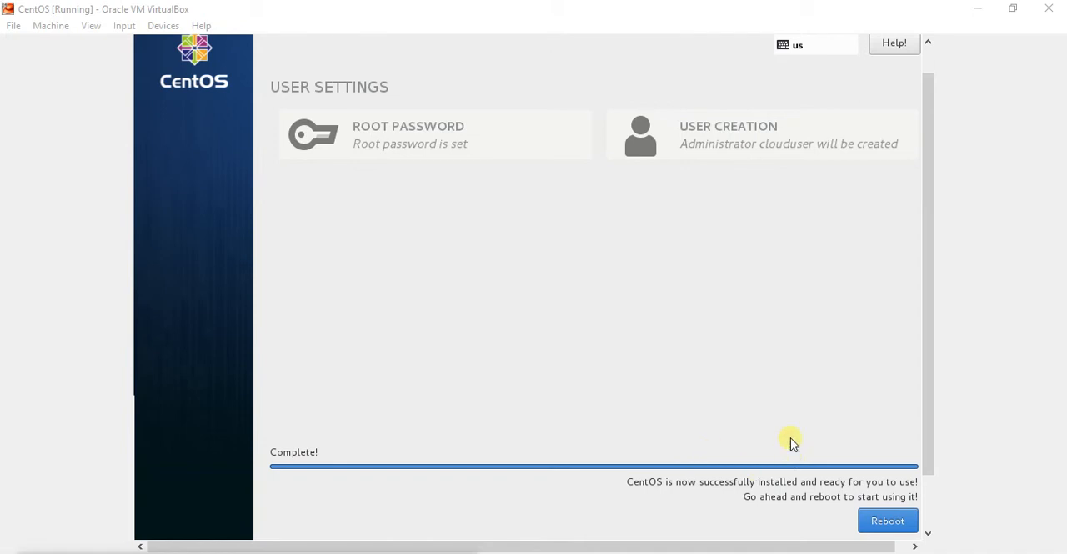
left_click(882, 517)
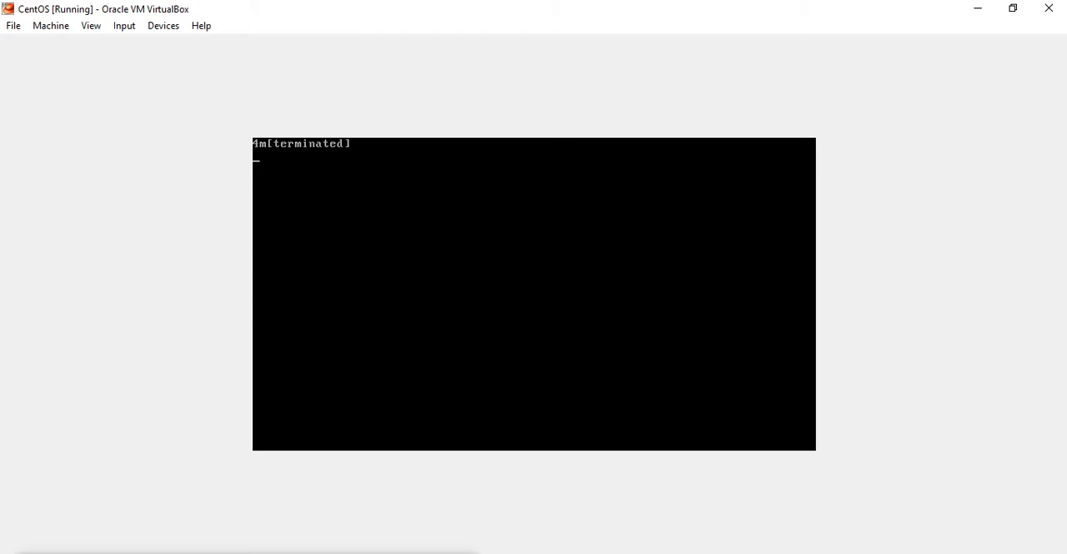
mouse_move(865, 519)
left_click(824, 548)
left_click(824, 548)
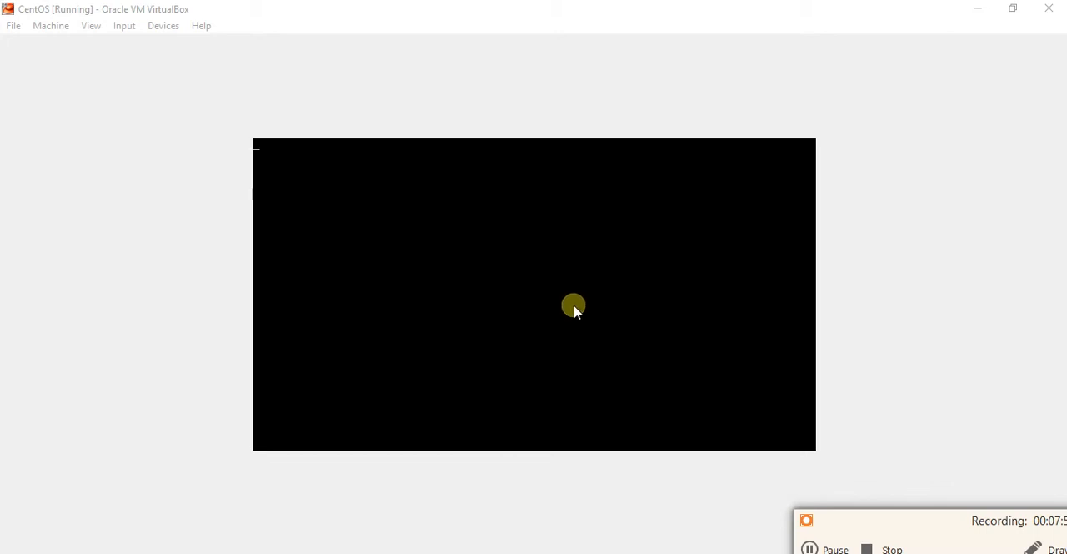
left_click(837, 546)
left_click(832, 549)
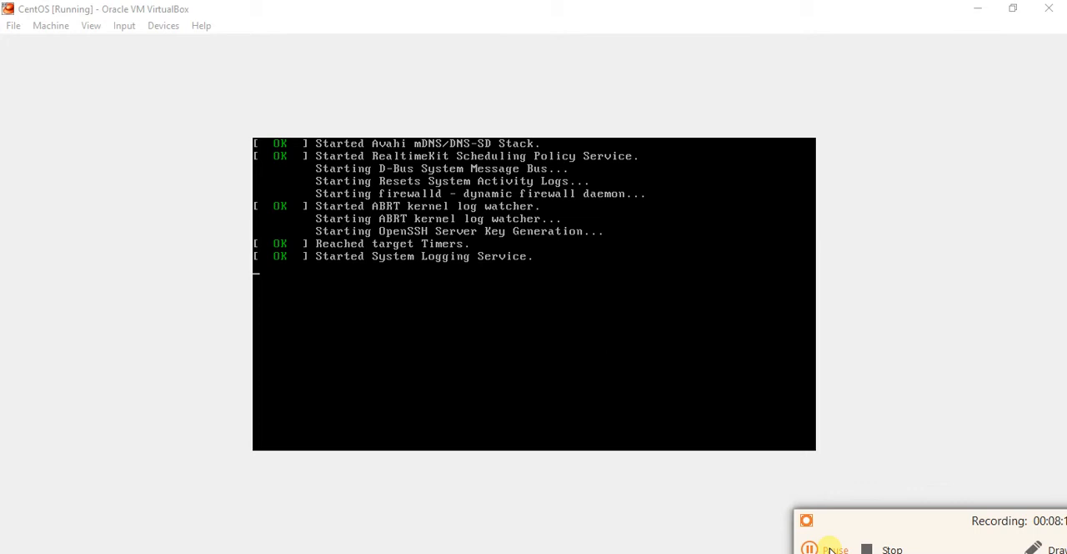
left_click(831, 547)
left_click(831, 548)
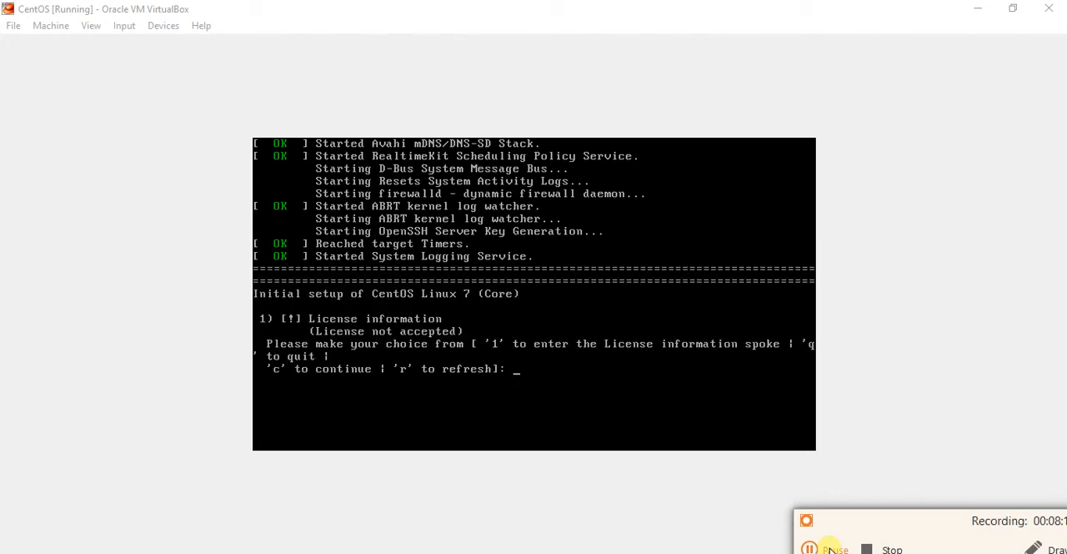
left_click(831, 548)
left_click(832, 548)
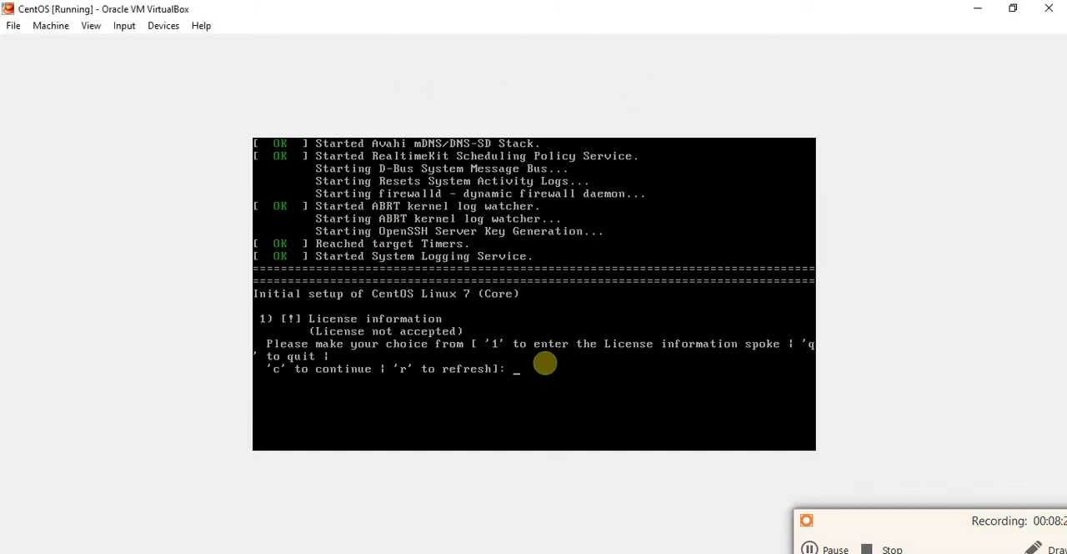
Open the License information section in the initial setup, read the License Agreement and return
type("1")
key("Return")
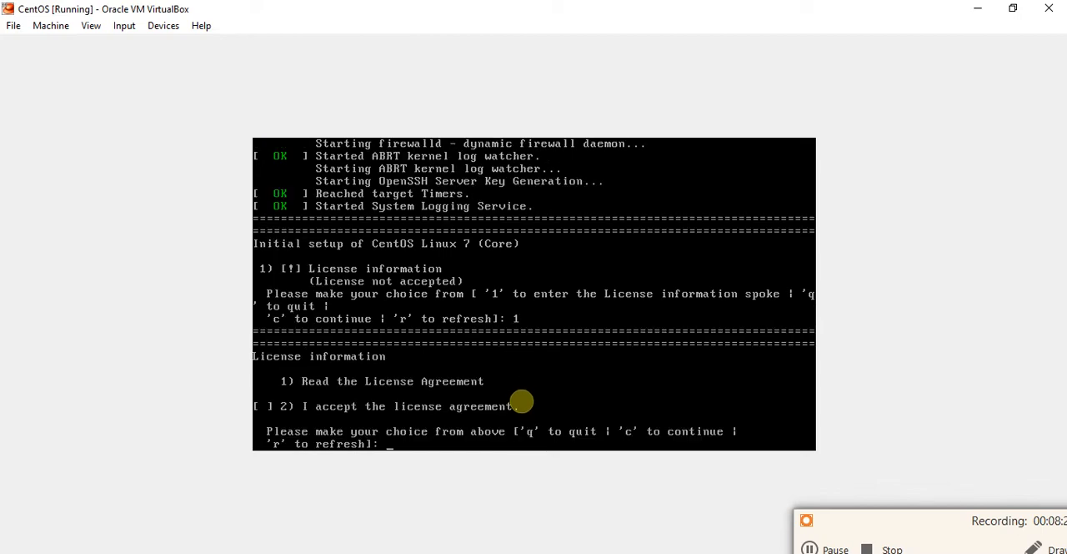
type("1")
key("Return")
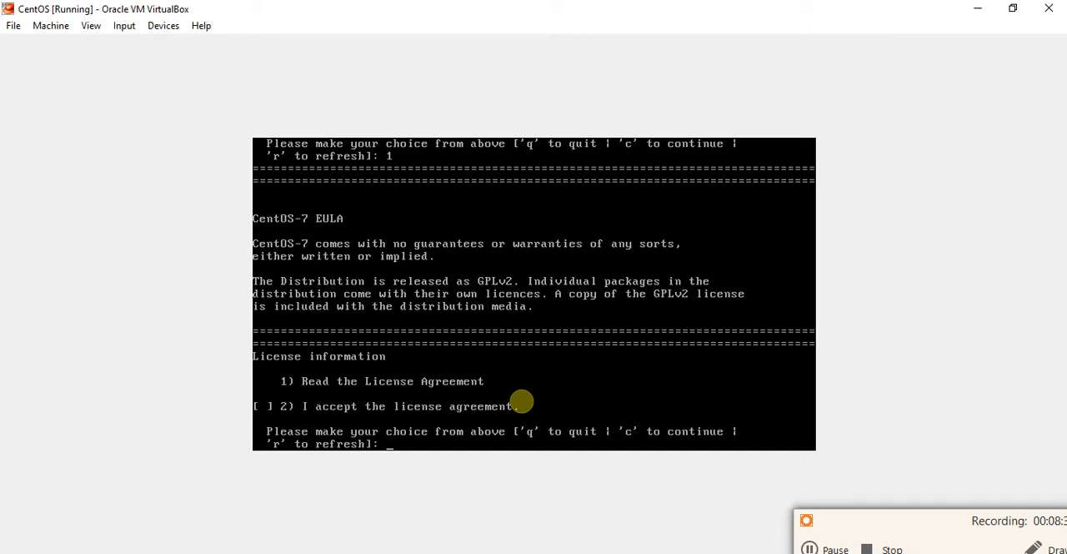
type("c")
key("Return")
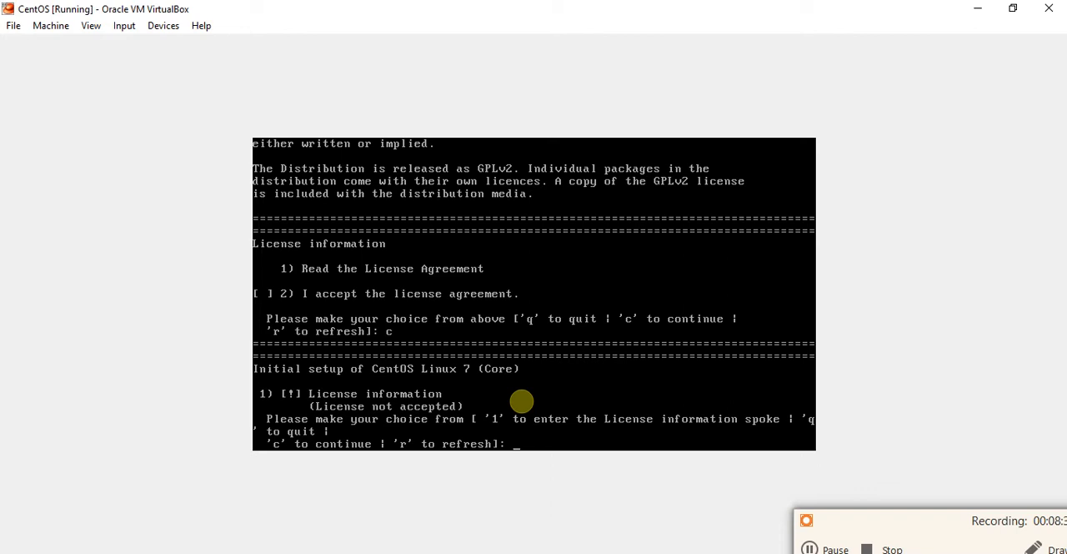
Accept the CentOS license agreement and continue to finish the initial setup
type("1")
key("Return")
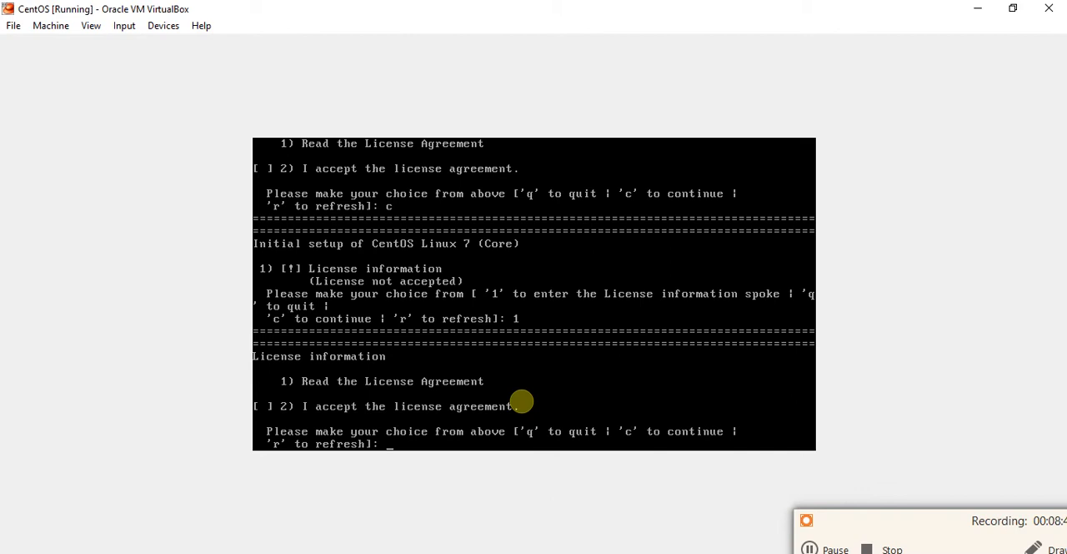
type("2")
key("Return")
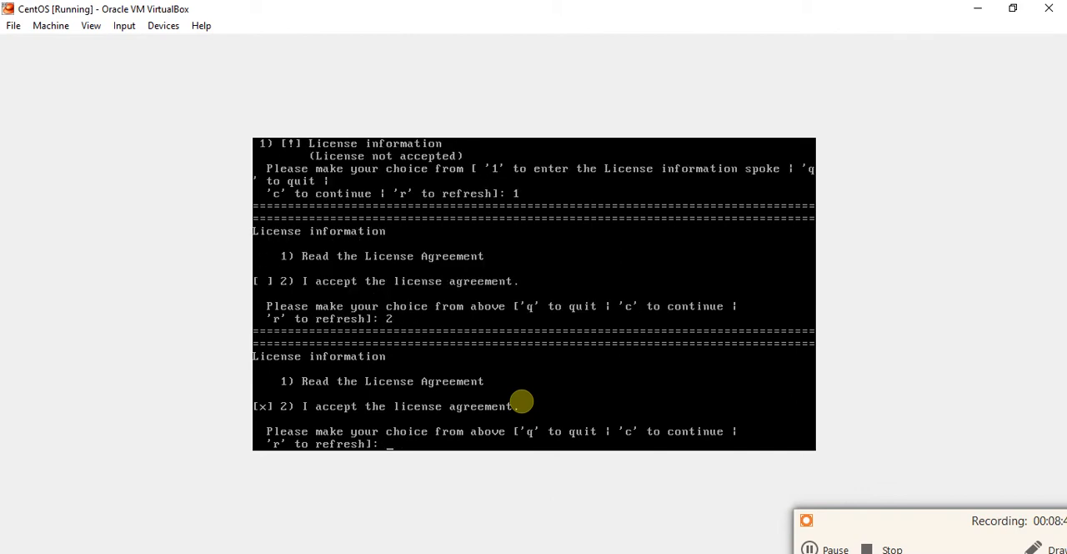
type("c")
key("Return")
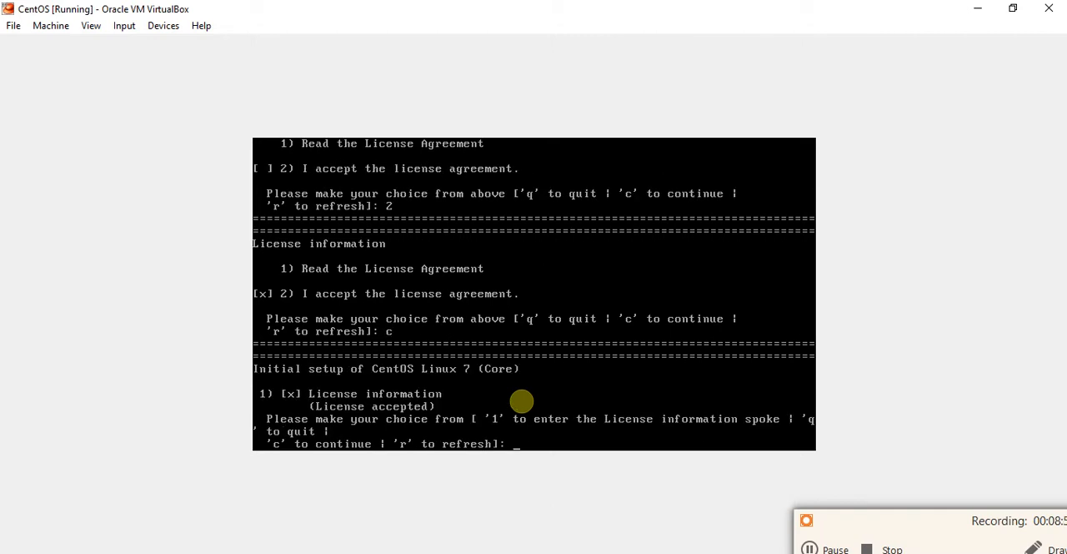
type("c")
key("Return")
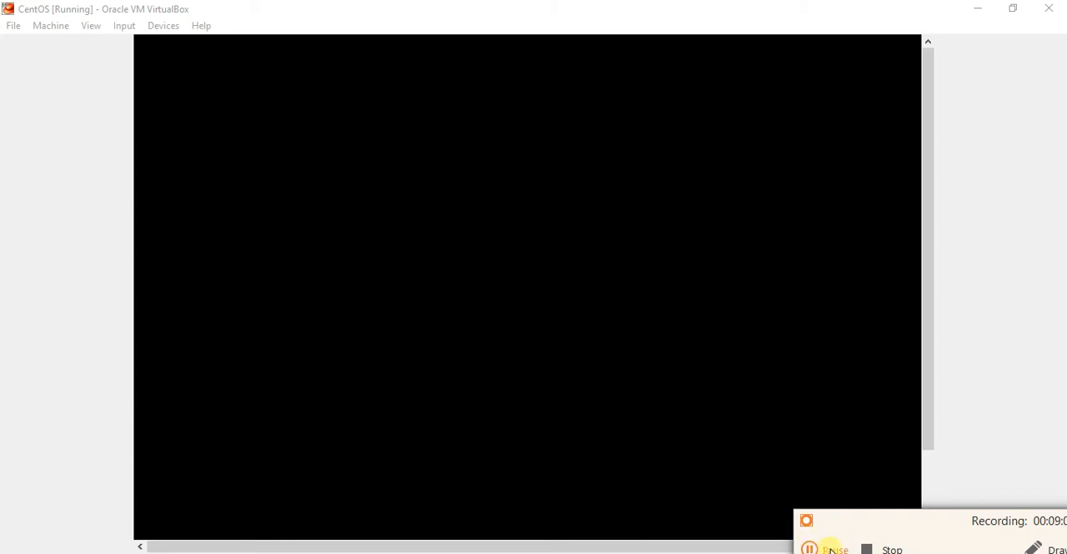
left_click(822, 550)
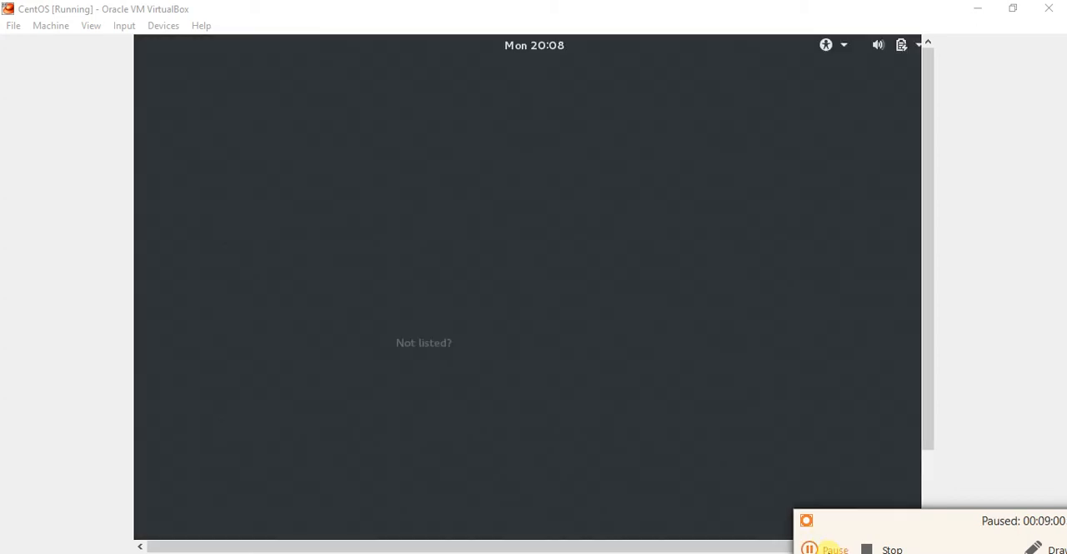
left_click(822, 550)
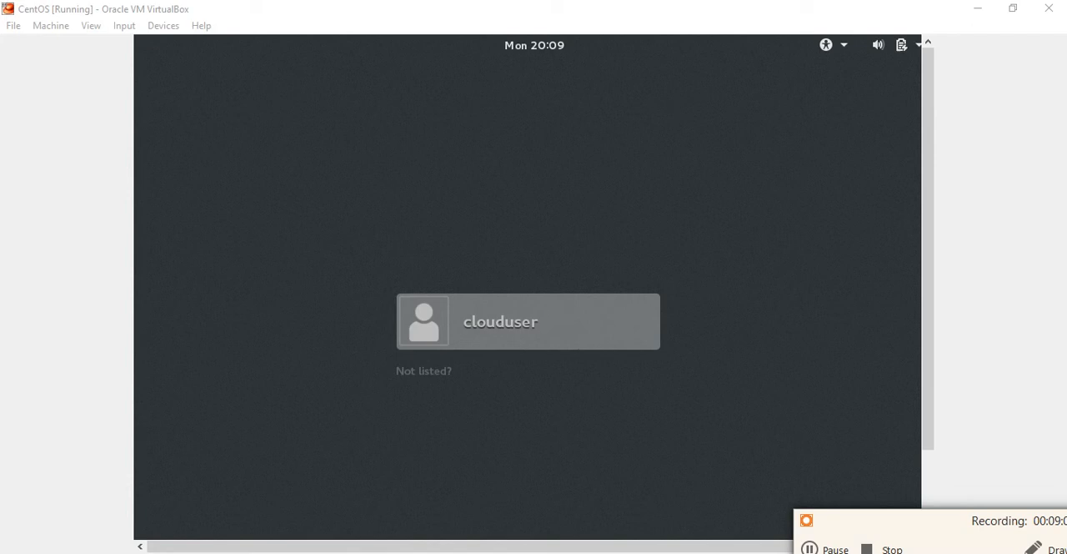
left_click(825, 549)
Sign in to the desktop as clouduser by entering the user's password
left_click(500, 333)
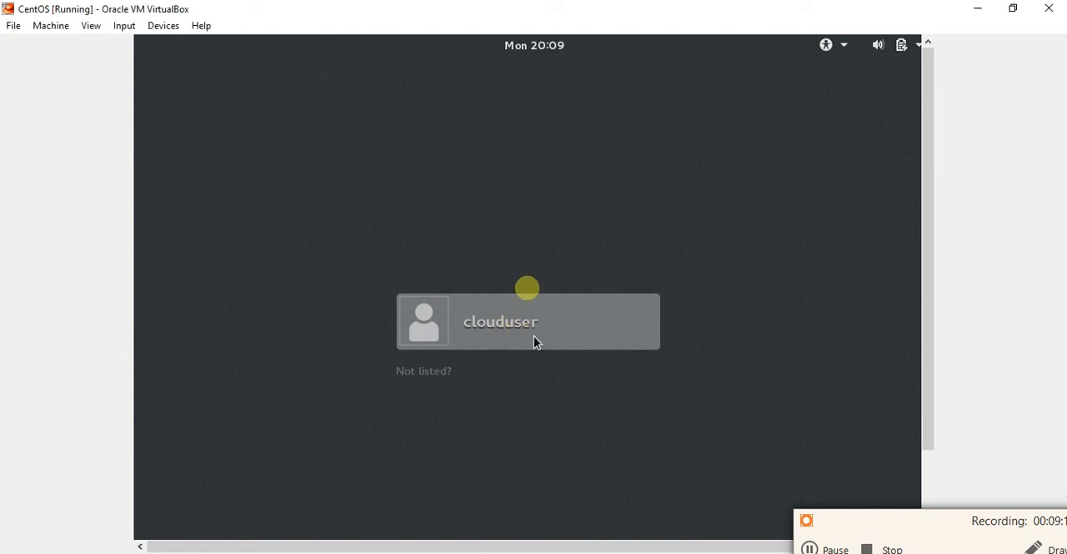
left_click(534, 340)
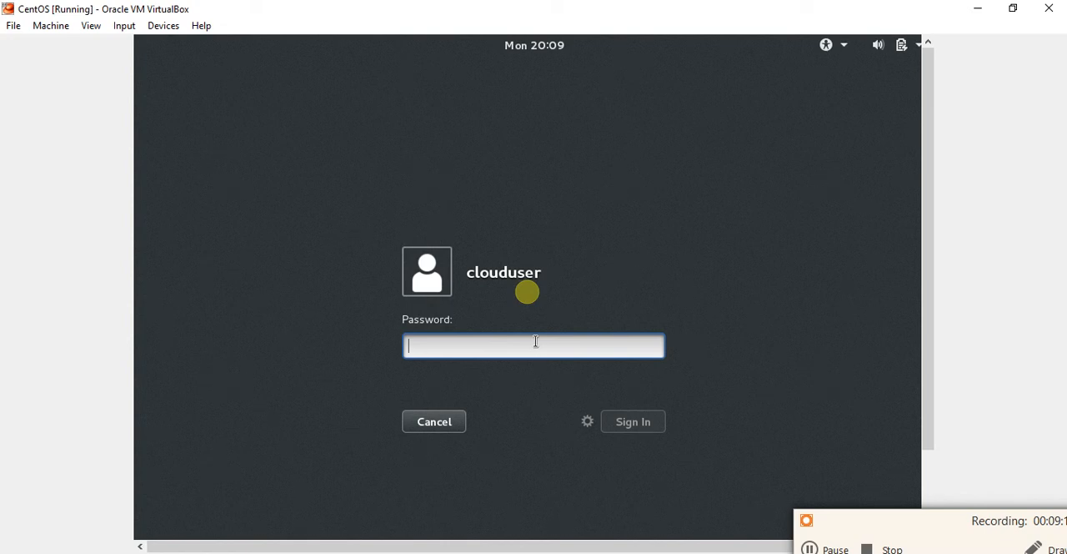
type("•••••••")
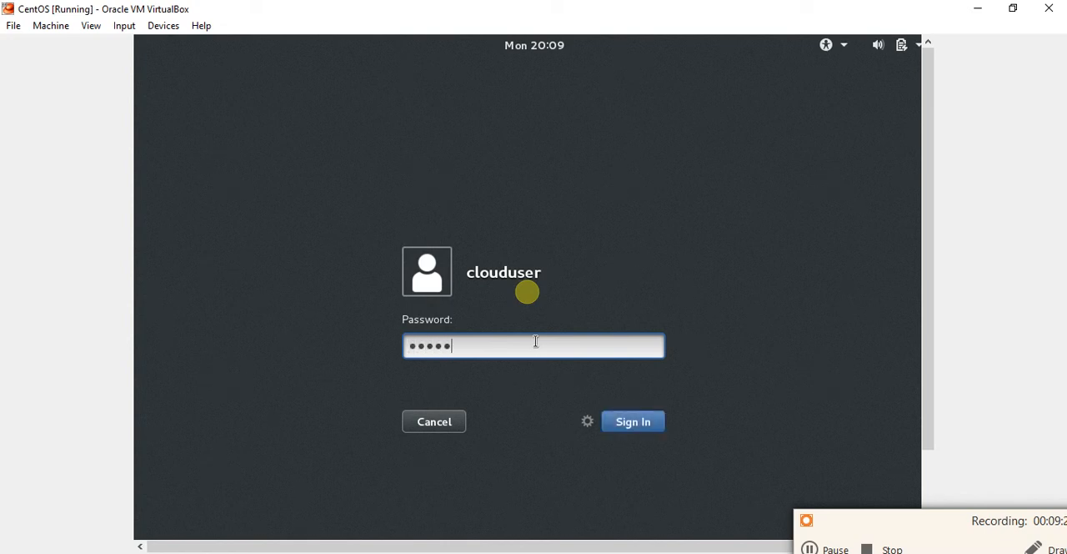
type("••••")
key("Return")
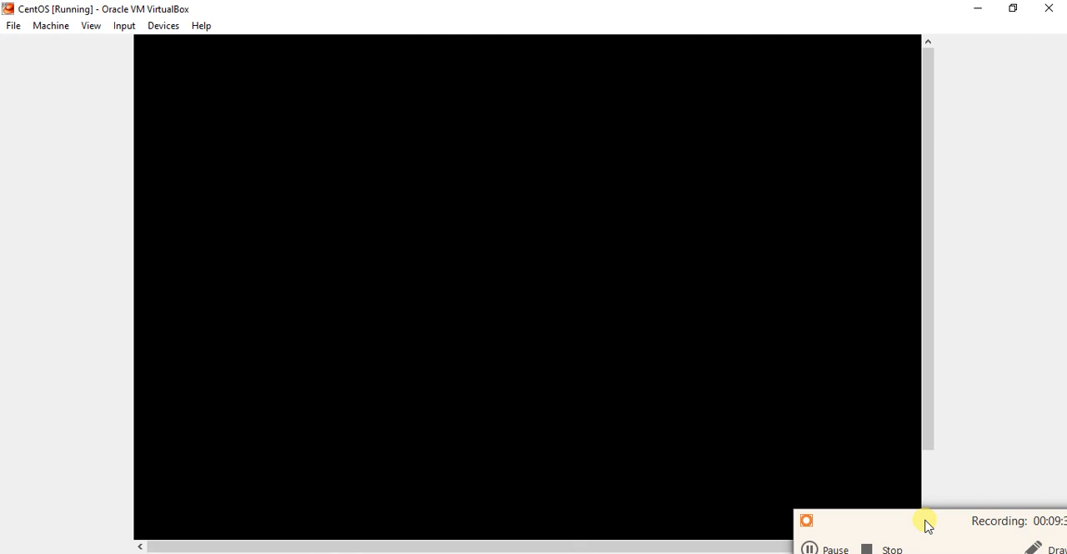
left_click(834, 547)
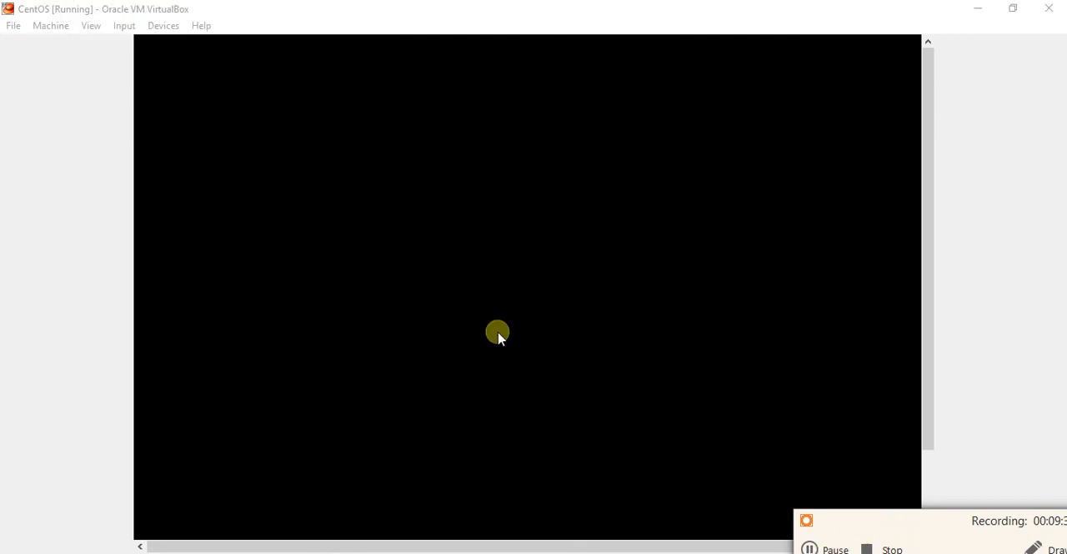
left_click(811, 543)
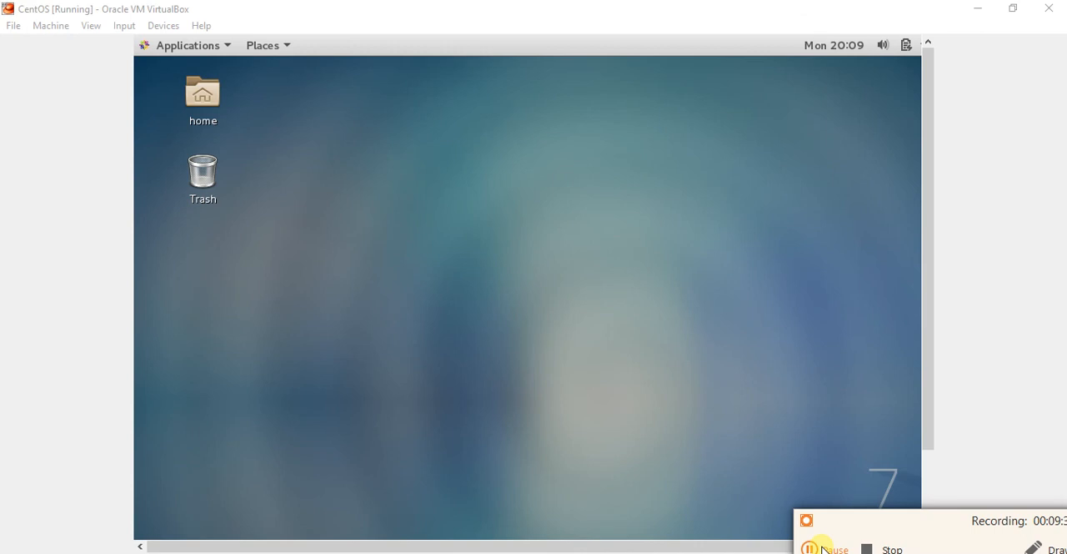